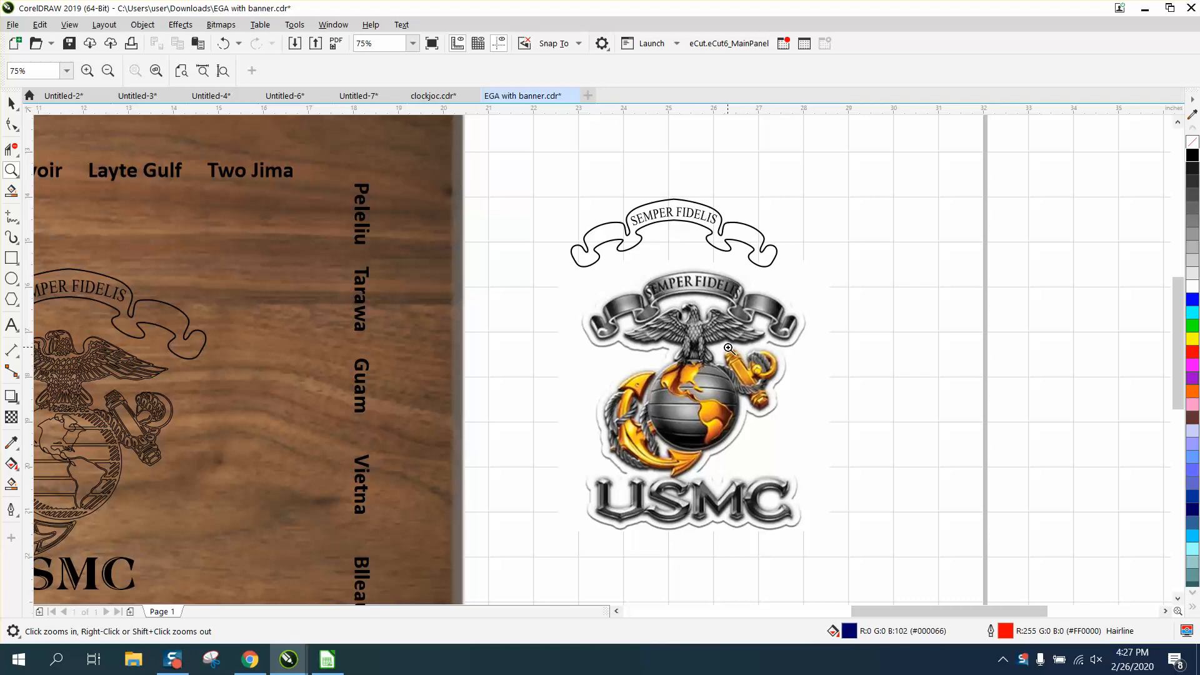
Move the SEMPER FIDELIS outline banner above the eagle 12 inches left, off the emblem on the wood plaque
right_click(752, 348)
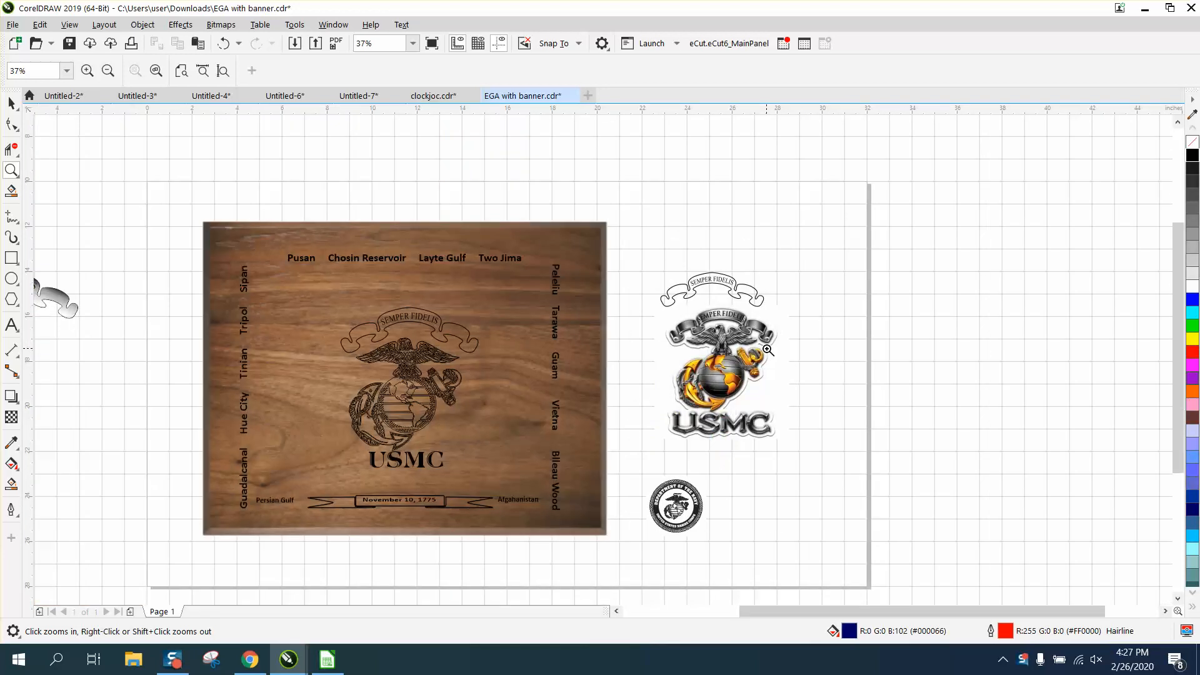
right_click(758, 353)
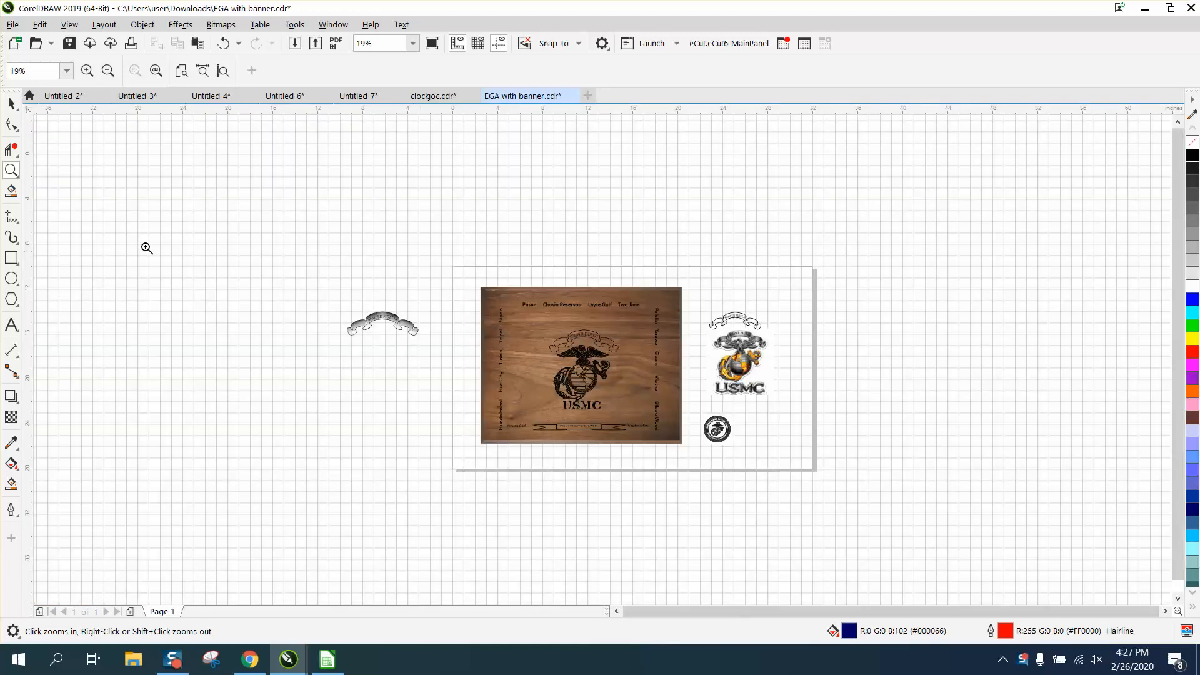
left_click_drag(482, 304, 777, 399)
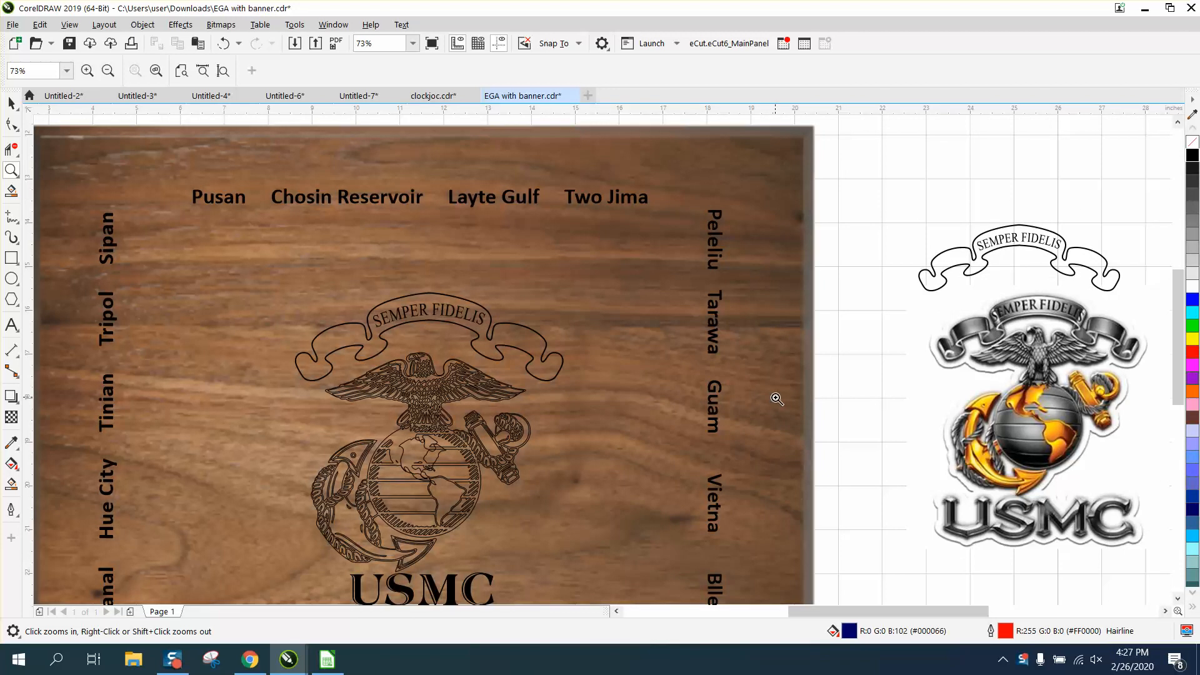
left_click(11, 103)
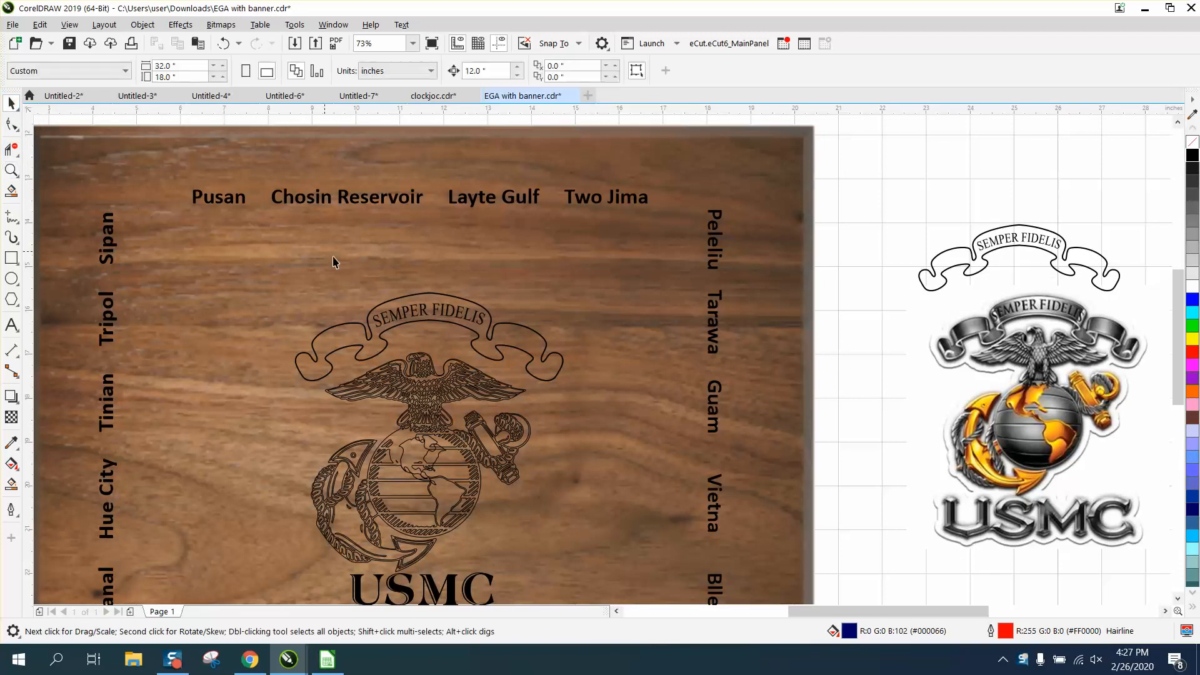
left_click(435, 317)
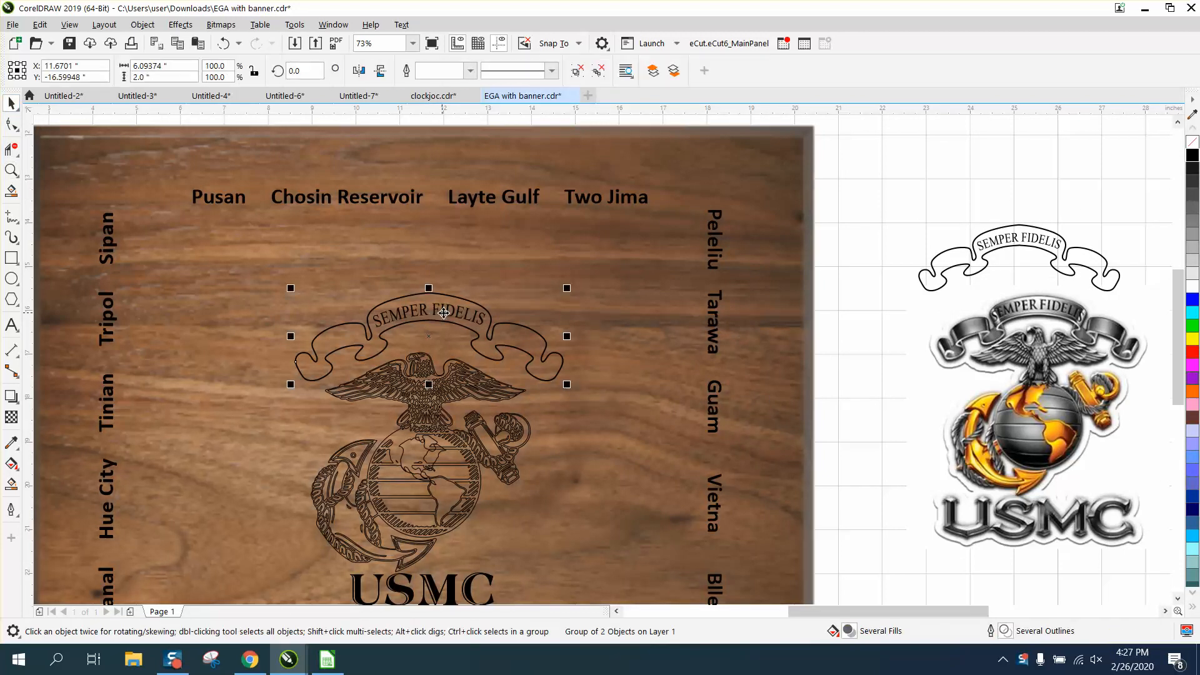
scroll(546, 322, "down", 2)
key("shift+Left")
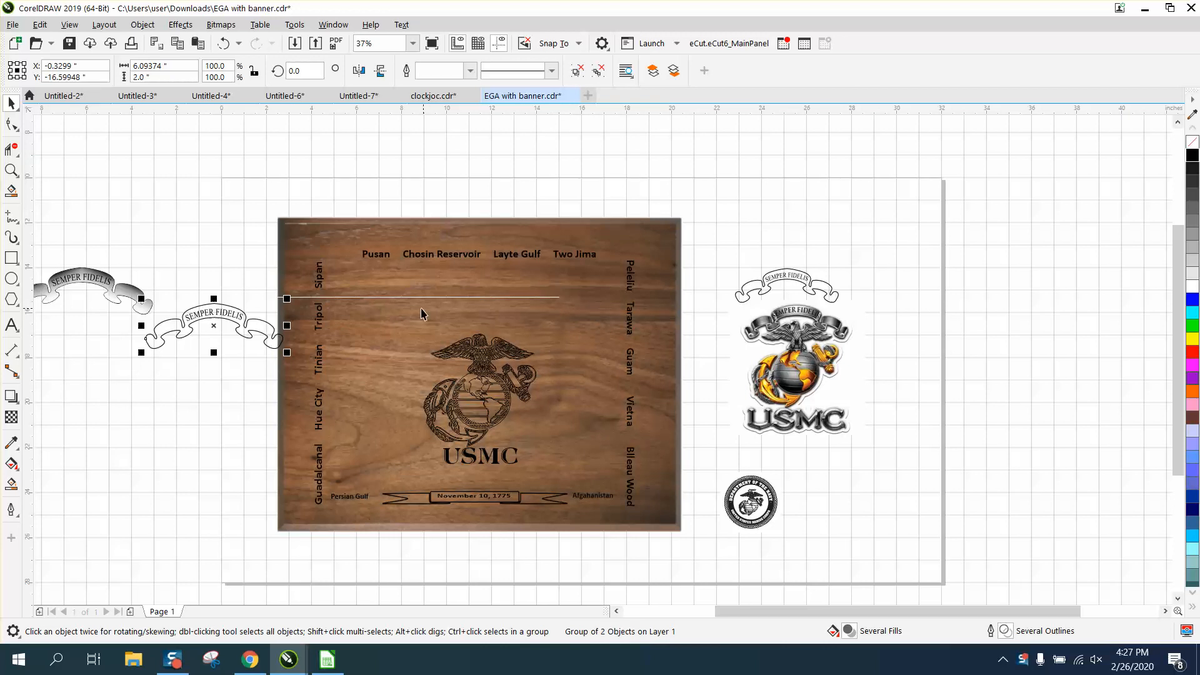
Nudge the SEMPER FIDELIS banner another 12 inches left into the empty area beyond the shaded banner
left_click(11, 170)
left_click_drag(268, 277, 381, 334)
right_click(381, 335)
right_click(381, 334)
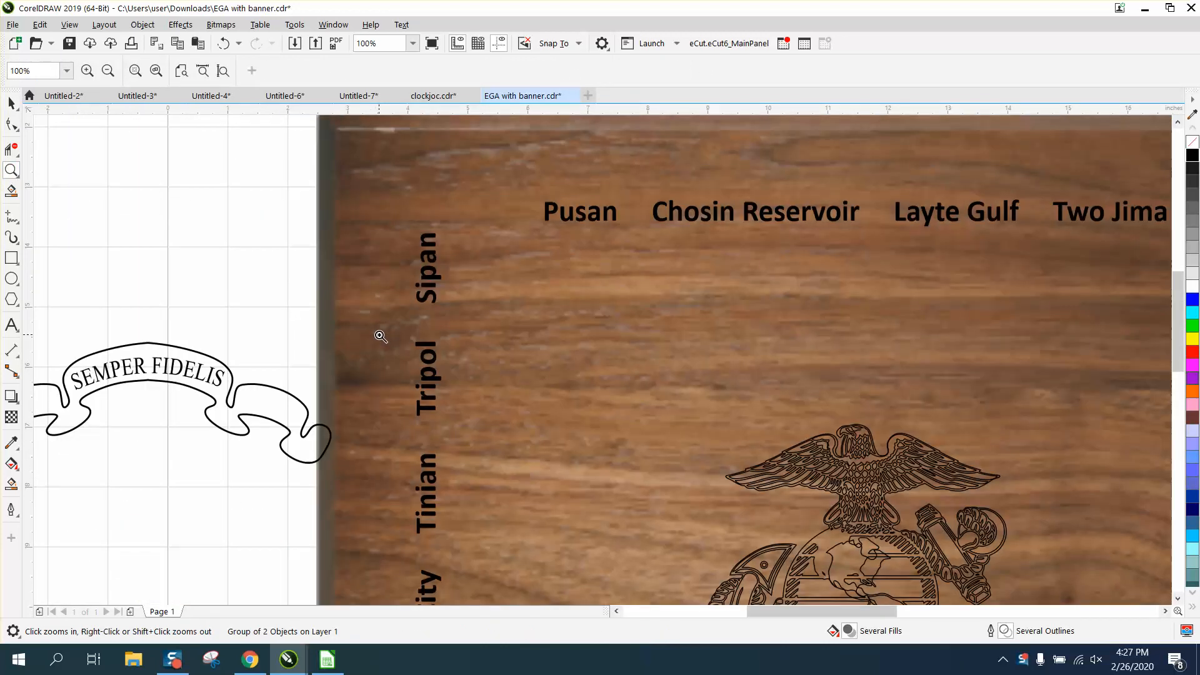
right_click(381, 334)
left_click(11, 103)
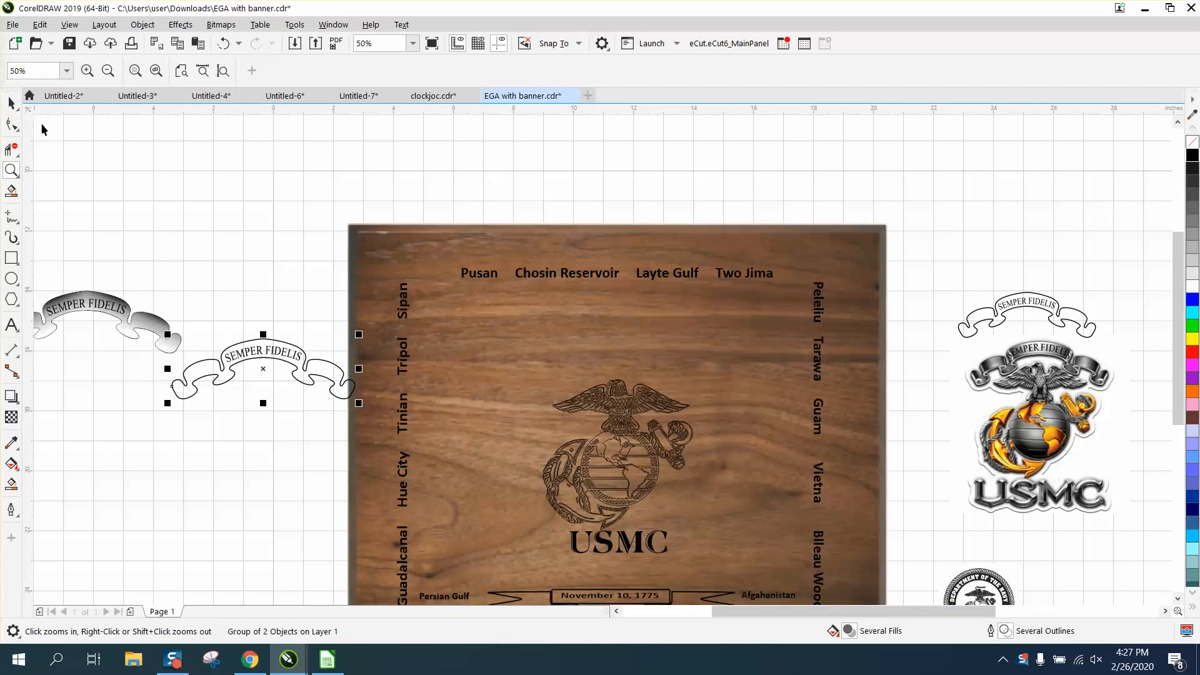
key("Left")
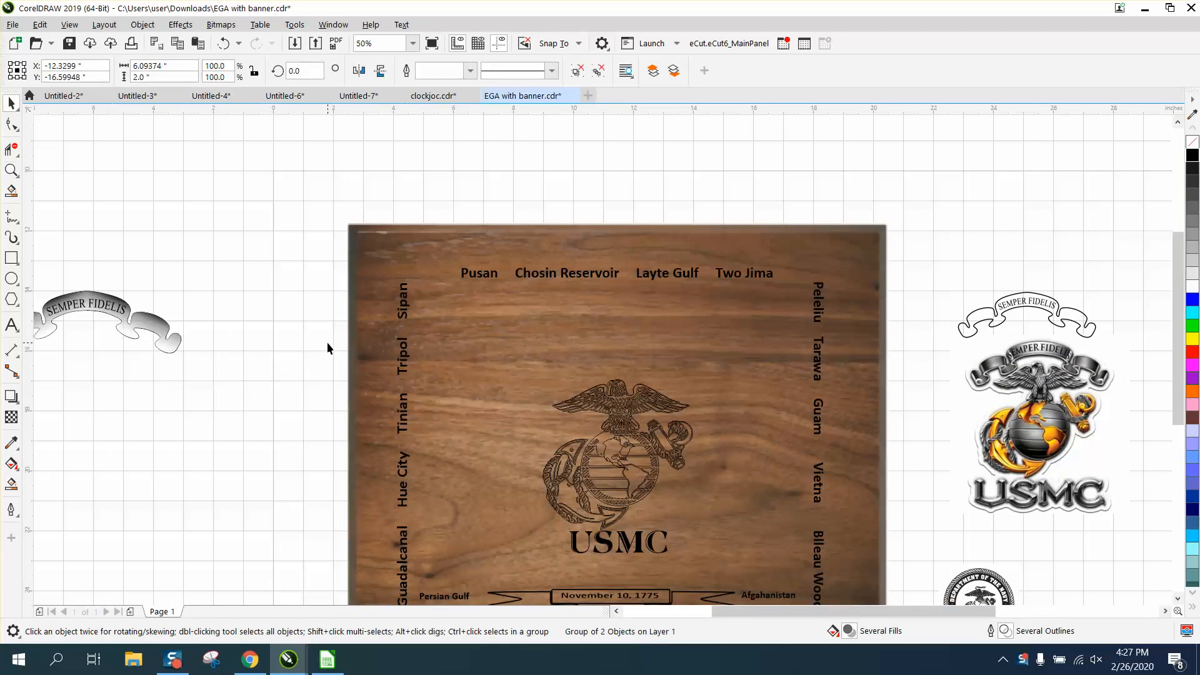
Ungroup the moved banner and shift its SEMPER FIDELIS lettering 24 inches right, away from the banner outline
scroll(353, 352, "down", 3)
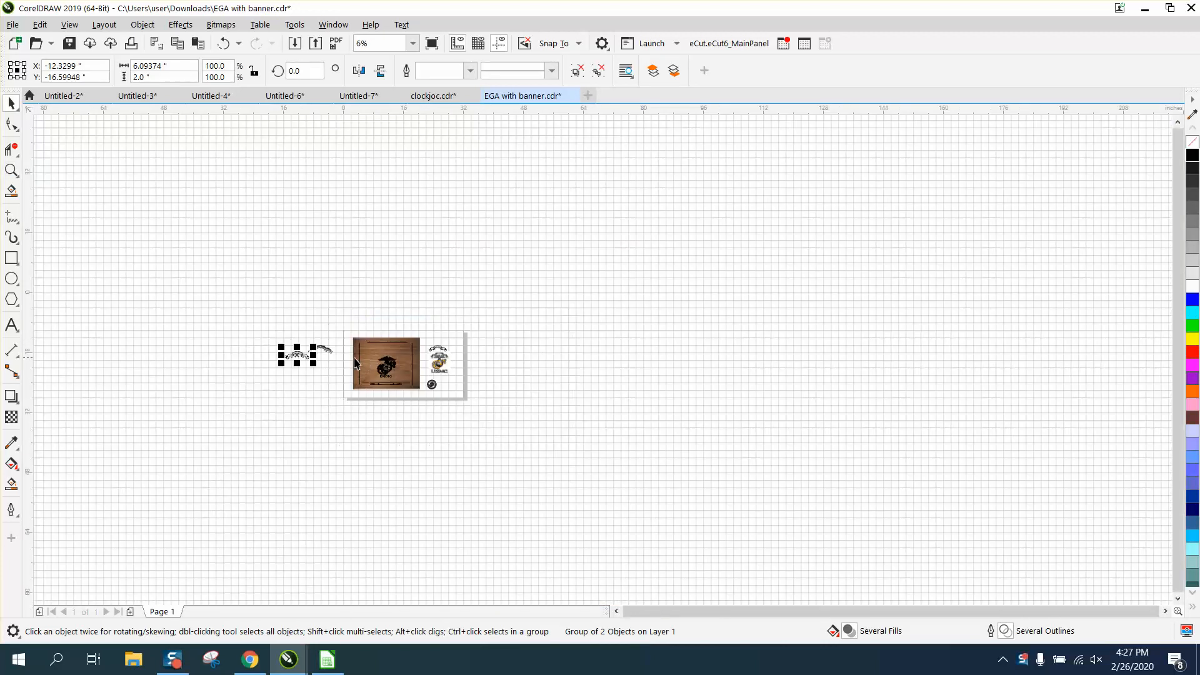
left_click(11, 170)
left_click_drag(237, 323, 353, 384)
left_click_drag(413, 289, 715, 396)
left_click(11, 103)
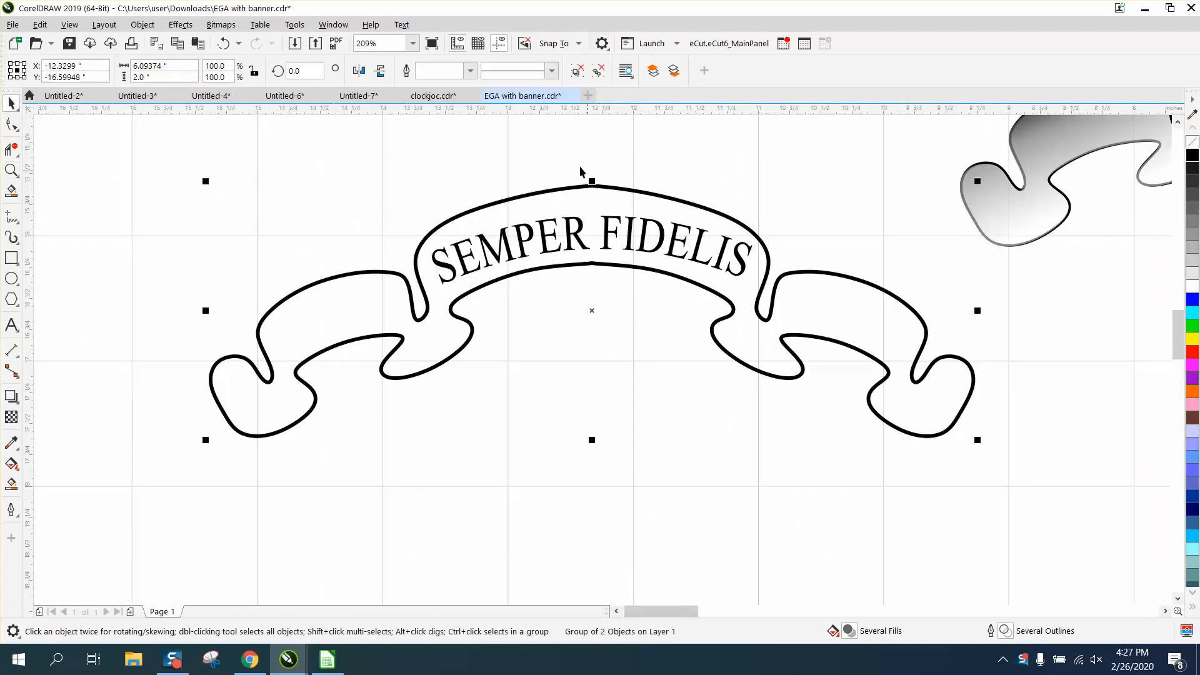
left_click(142, 25)
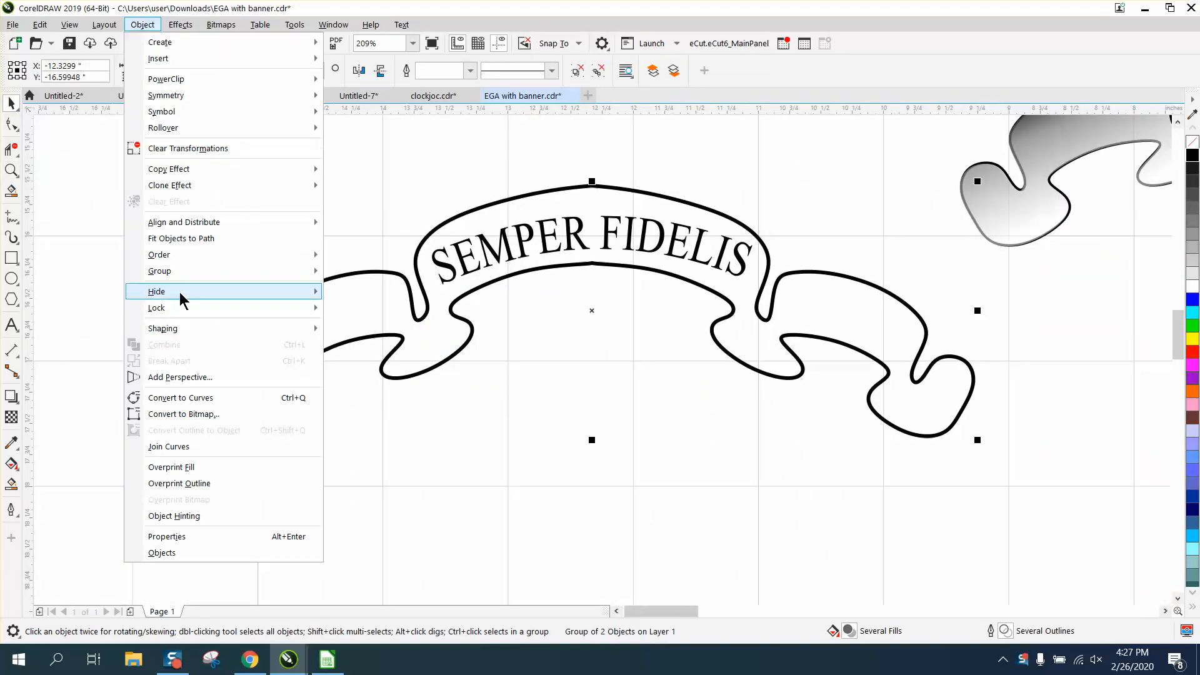
mouse_move(187, 276)
left_click(391, 287)
left_click(538, 307)
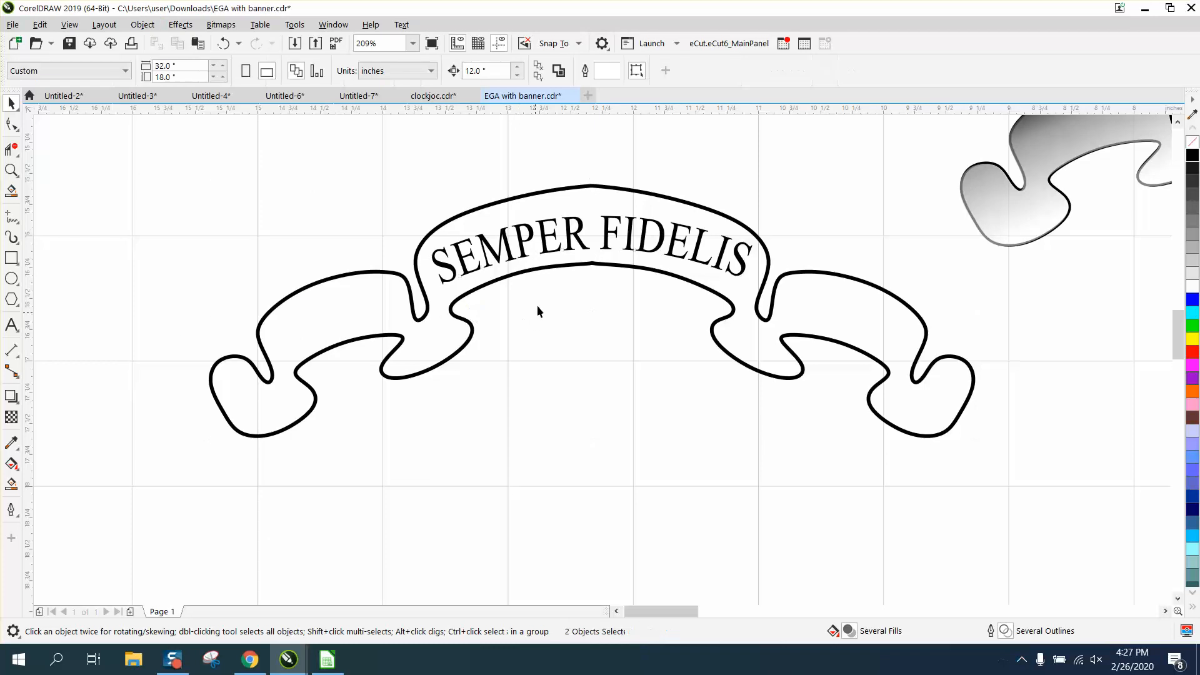
left_click(581, 249)
key("Right")
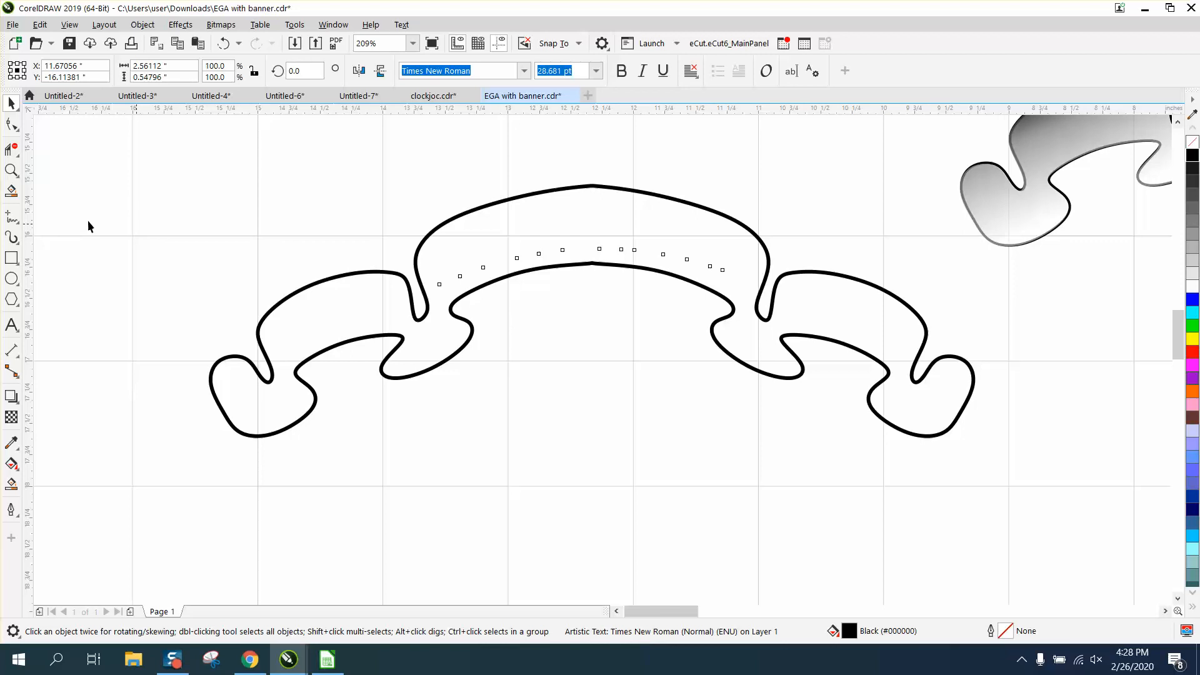
Delete the pointed node at the centre of the banner's inner lower arch to smooth the curve
left_click(11, 170)
left_click_drag(520, 231, 644, 291)
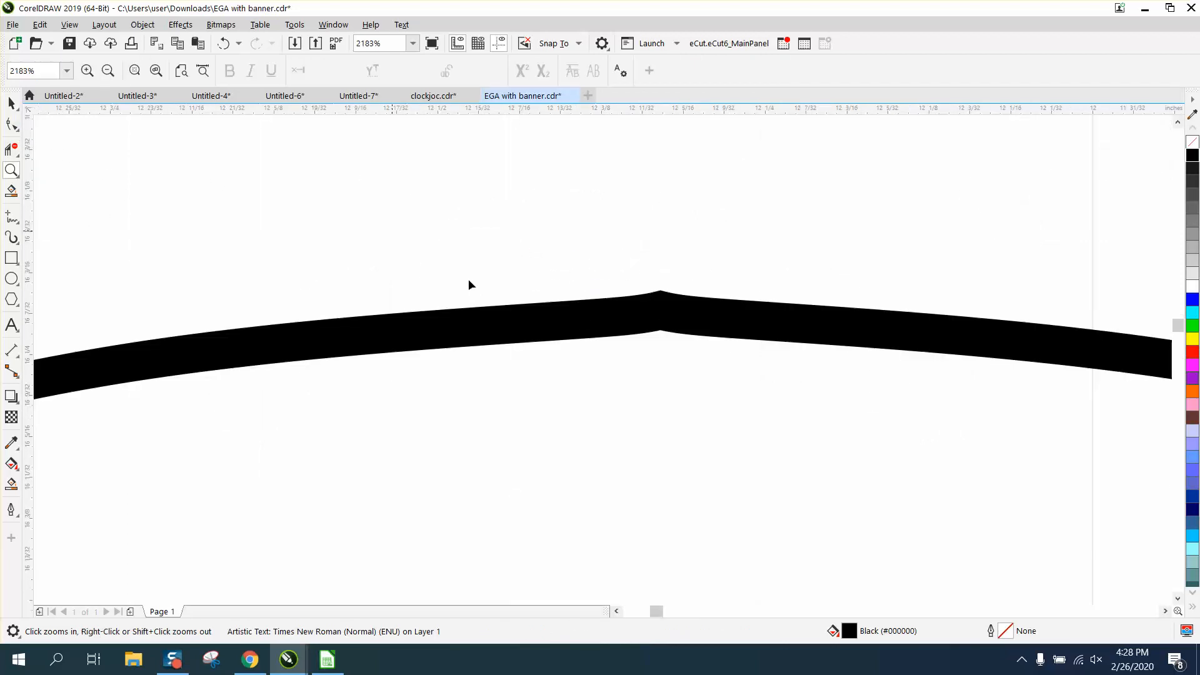
key("F10")
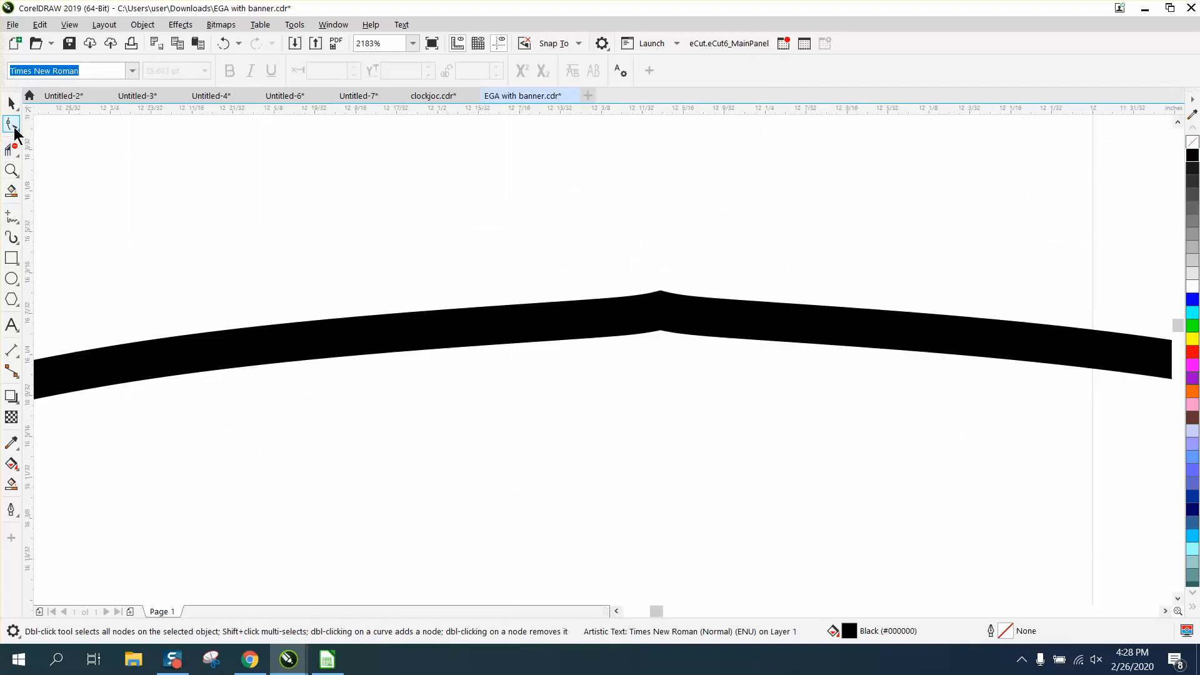
left_click(663, 321)
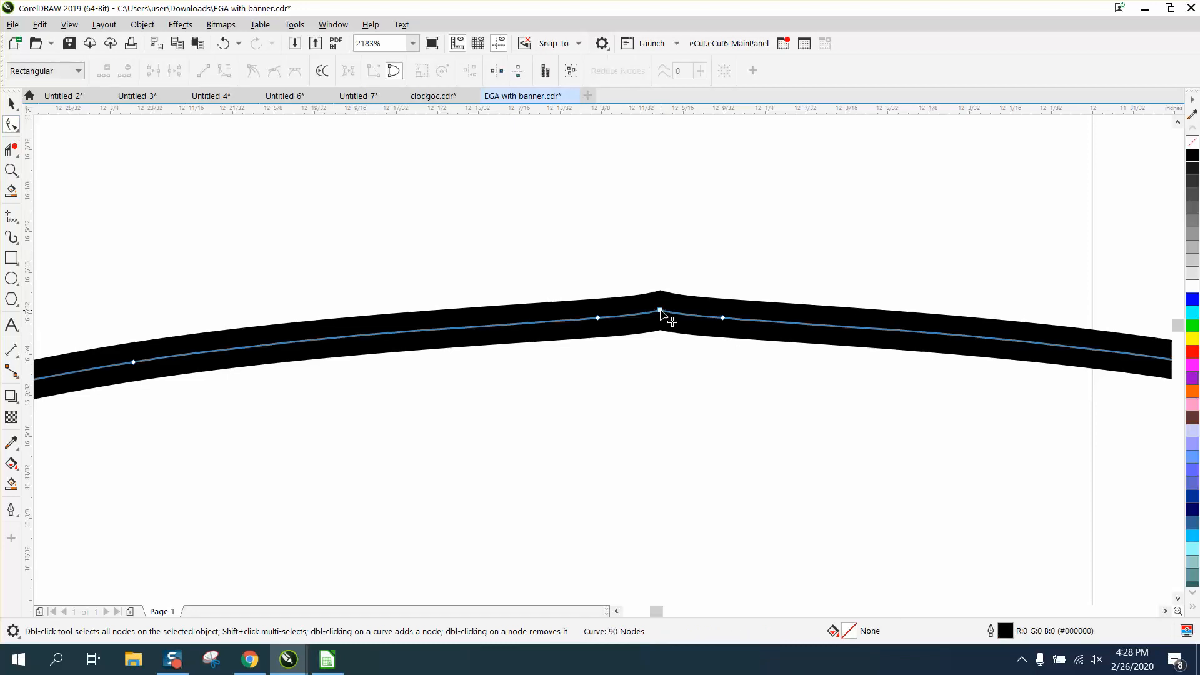
left_click(661, 313)
key("Delete")
scroll(681, 321, "down", 4)
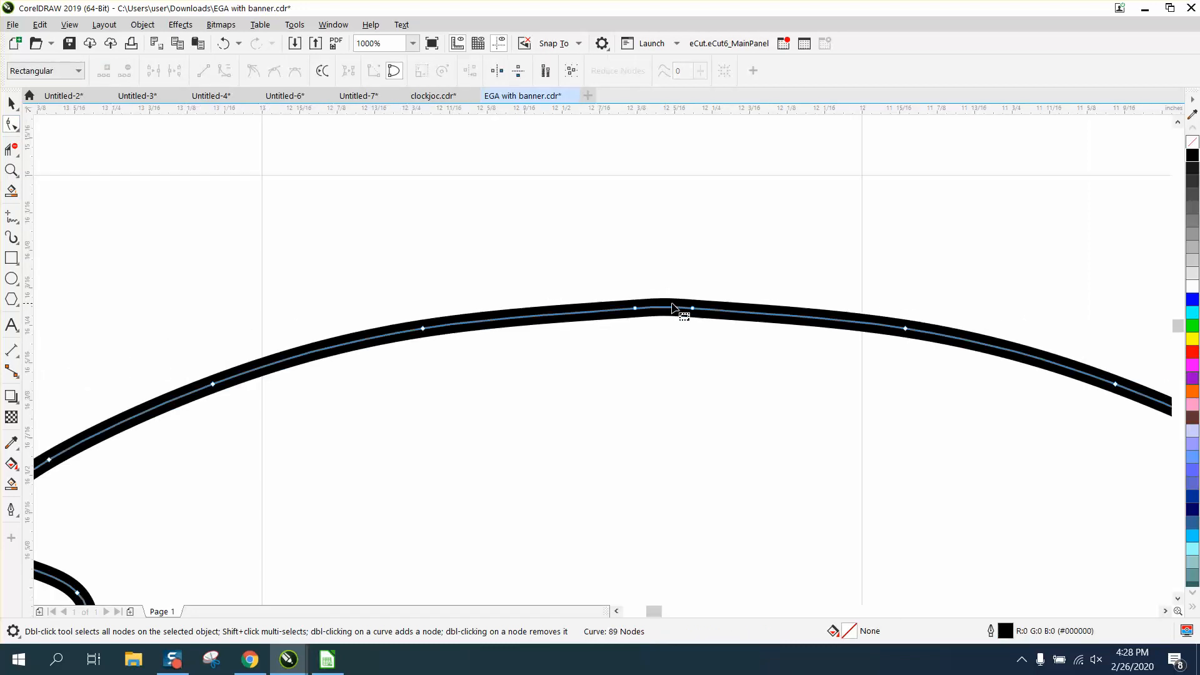
Delete the three closely spaced nodes at the peak of the banner's upper arch to smooth the curve
left_click(11, 170)
scroll(608, 201, "down", 2)
left_click_drag(611, 152, 683, 192)
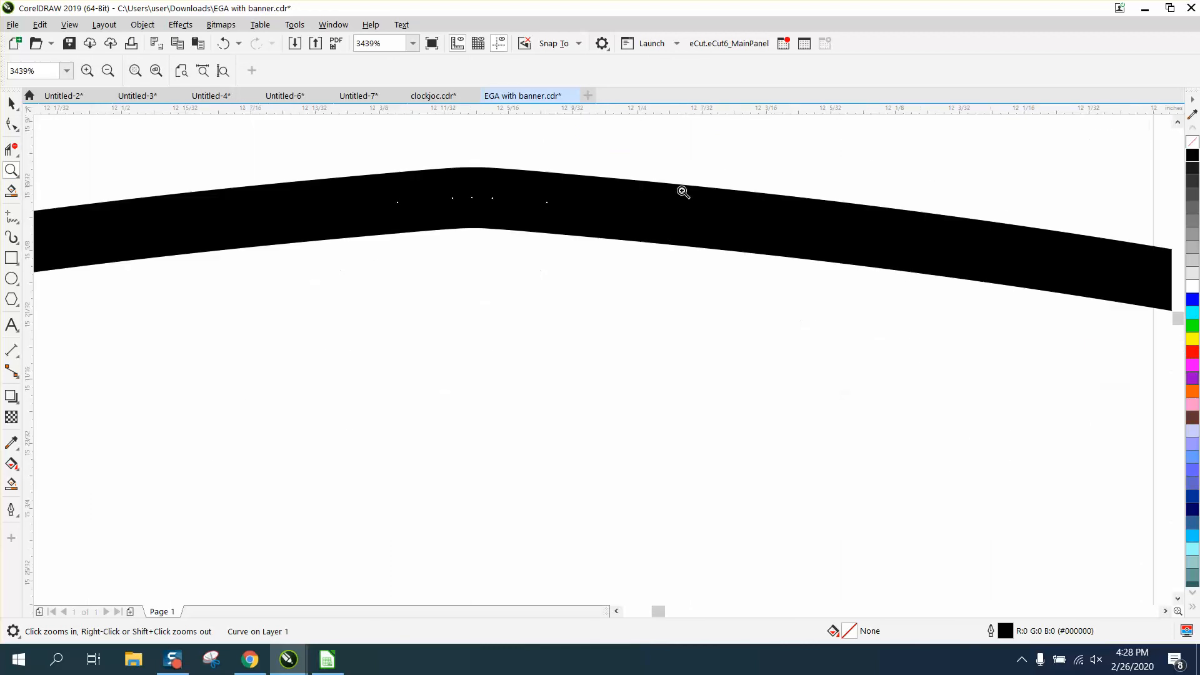
left_click(12, 124)
left_click_drag(441, 171, 519, 236)
key("Delete")
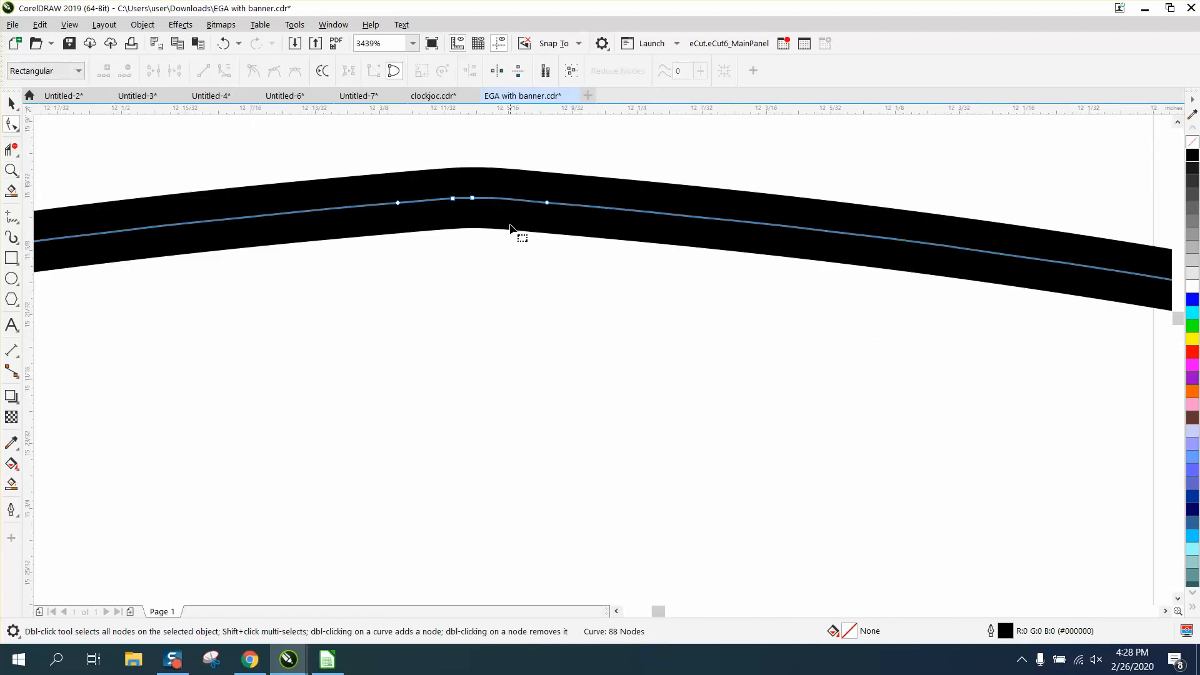
double_click(472, 199)
double_click(453, 199)
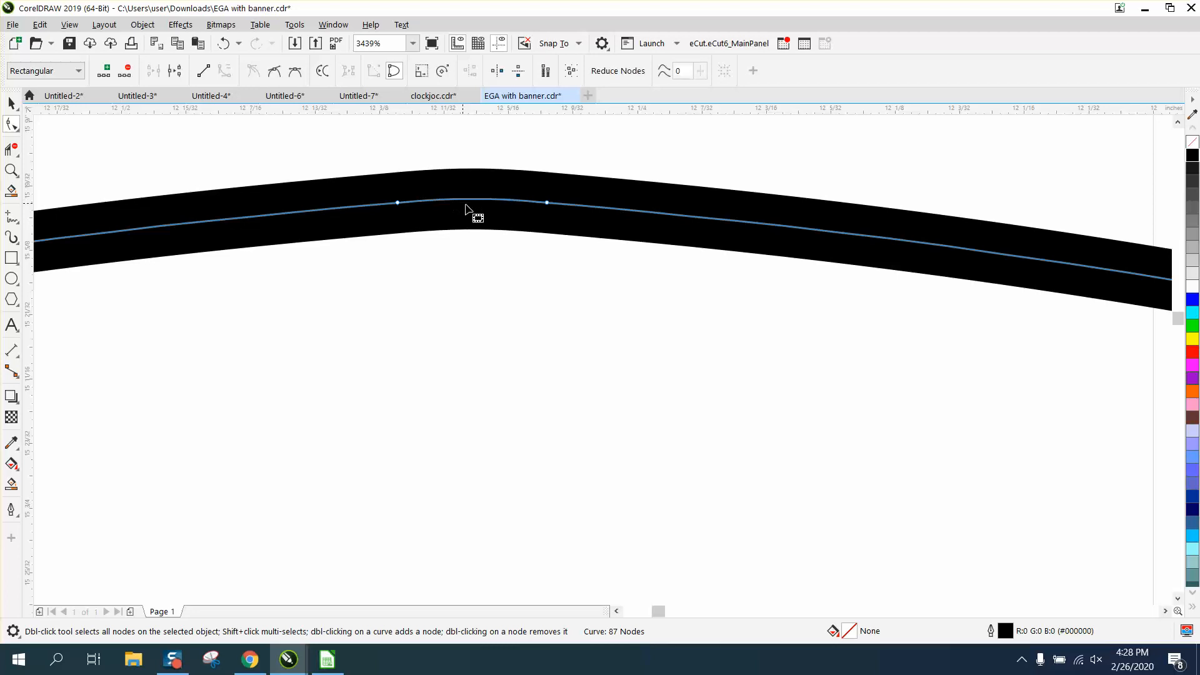
scroll(481, 236, "down", 4)
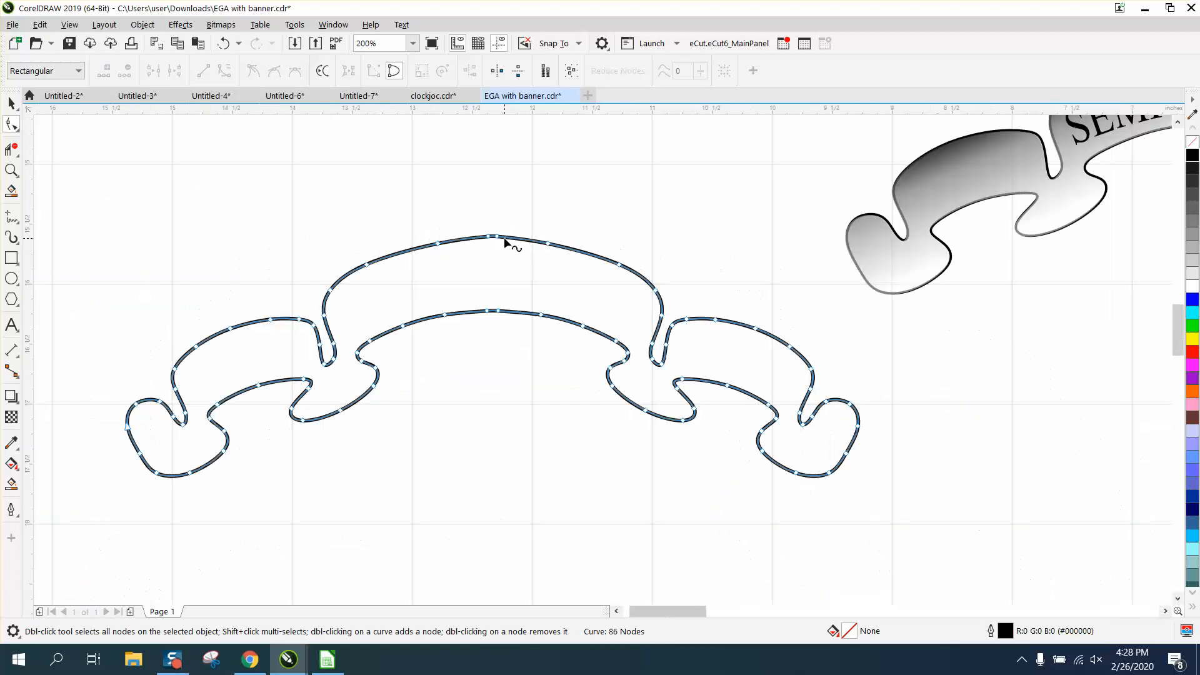
Check the outline pen settings of the banner curve without changing them
left_click(12, 103)
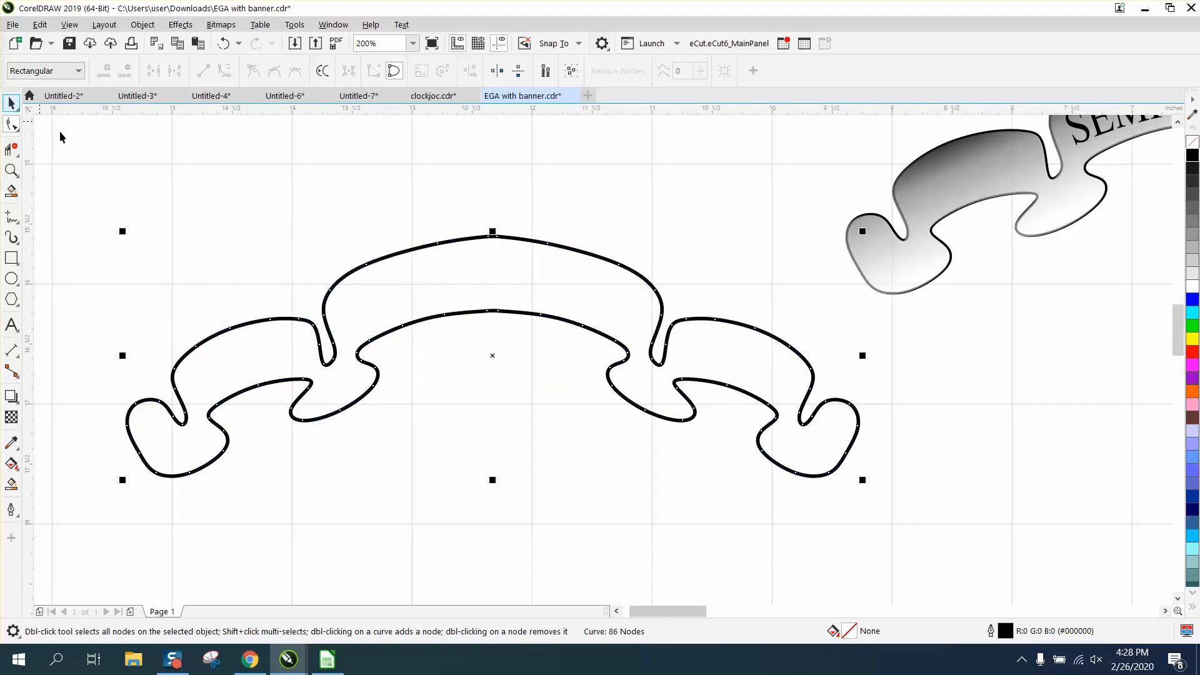
double_click(1003, 633)
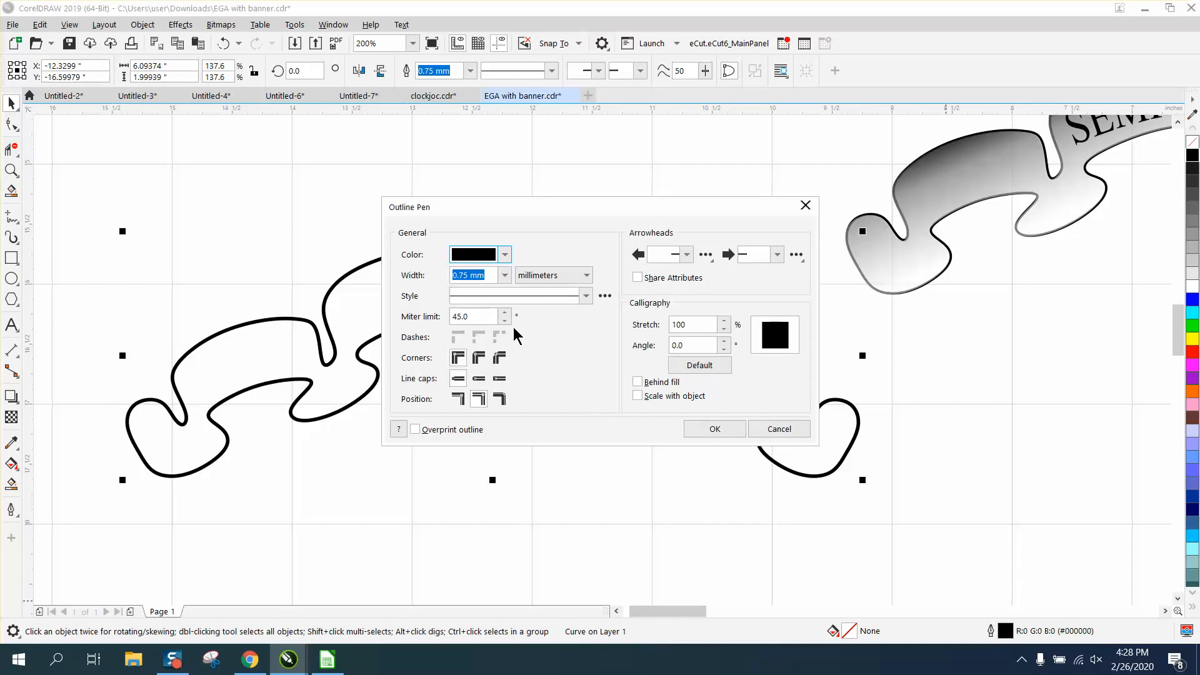
left_click(715, 432)
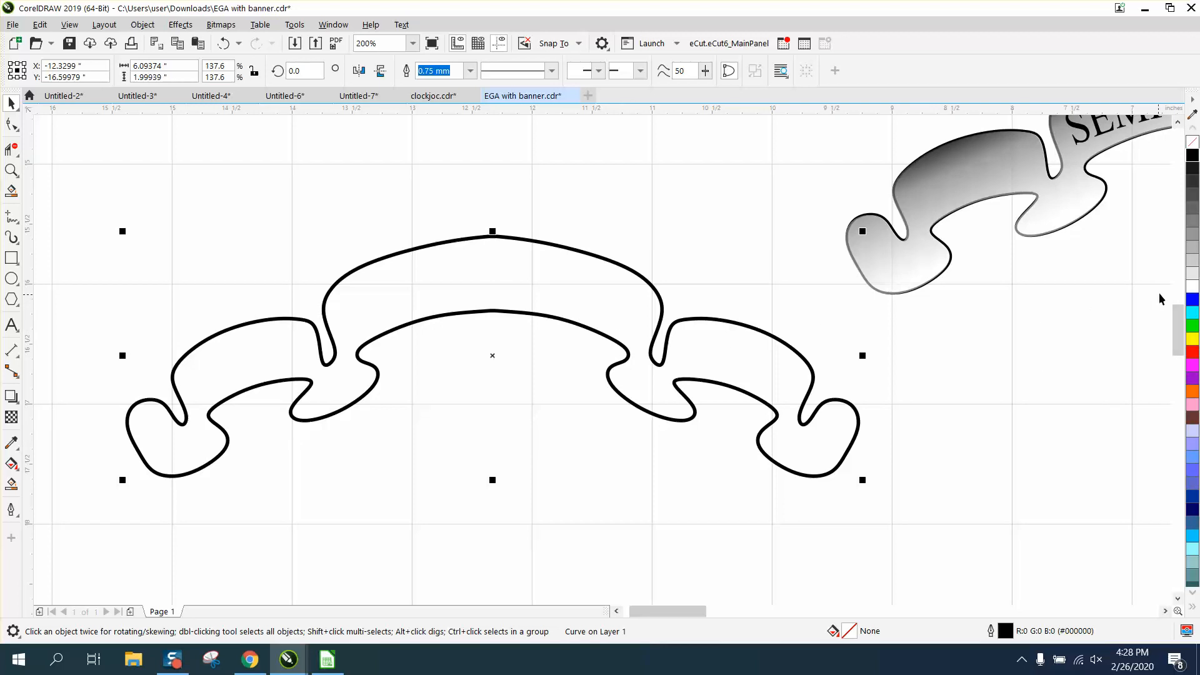
Fill the banner light gray (#E6E6E6), add a vertical fountain fill ending in black, and place the black end above the banner
left_click(1192, 277)
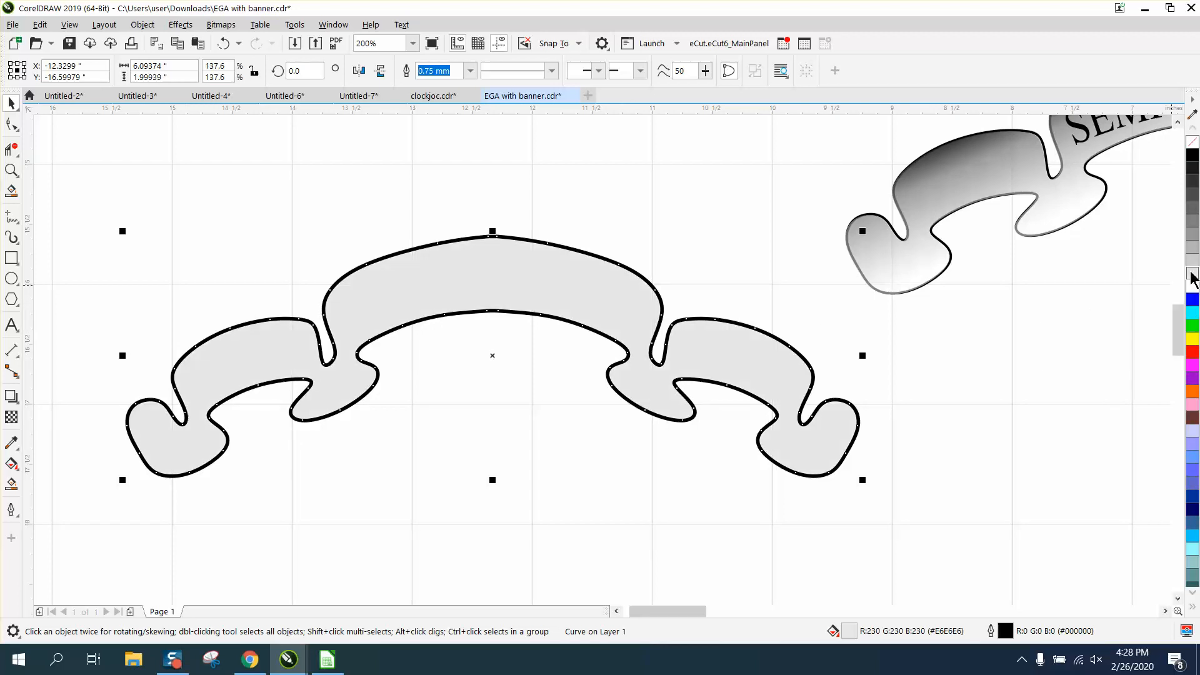
left_click(12, 463)
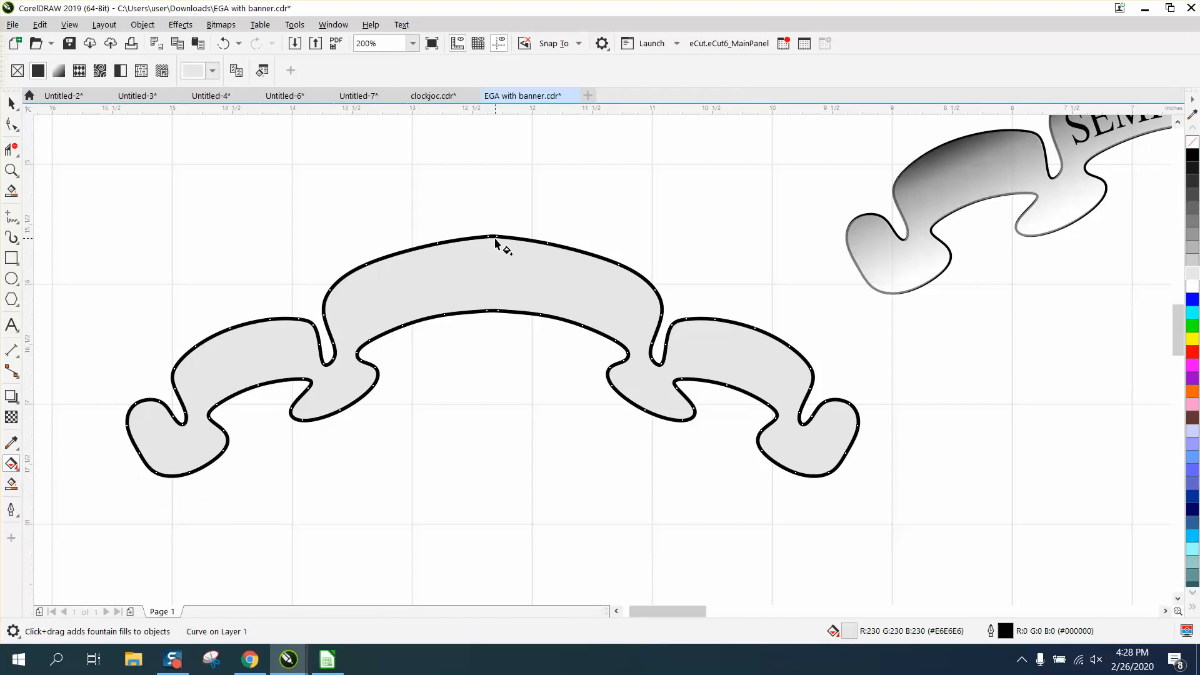
left_click_drag(495, 238, 495, 499)
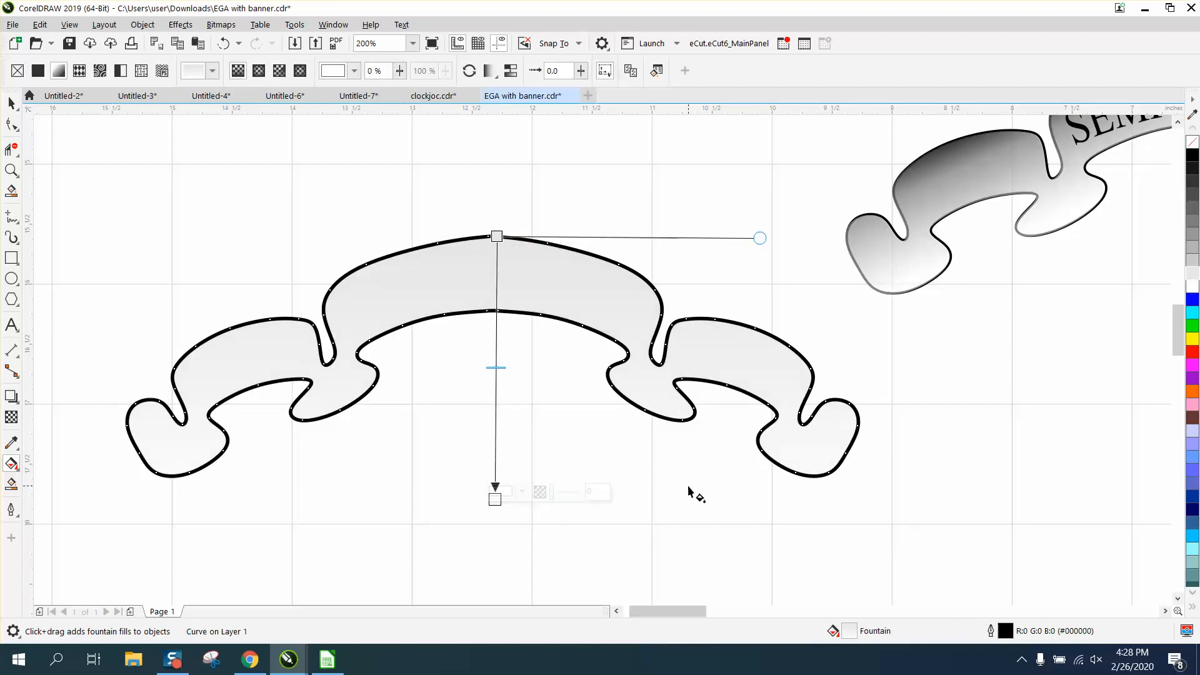
left_click_drag(1192, 156, 494, 498)
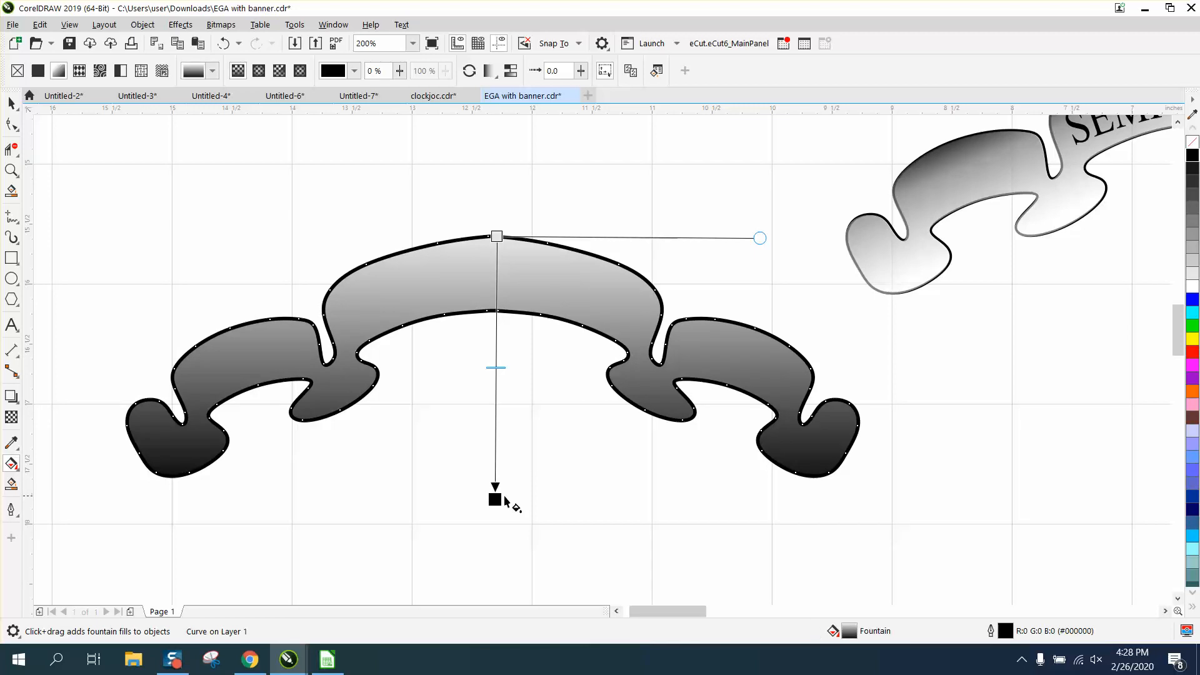
left_click_drag(496, 500, 494, 130)
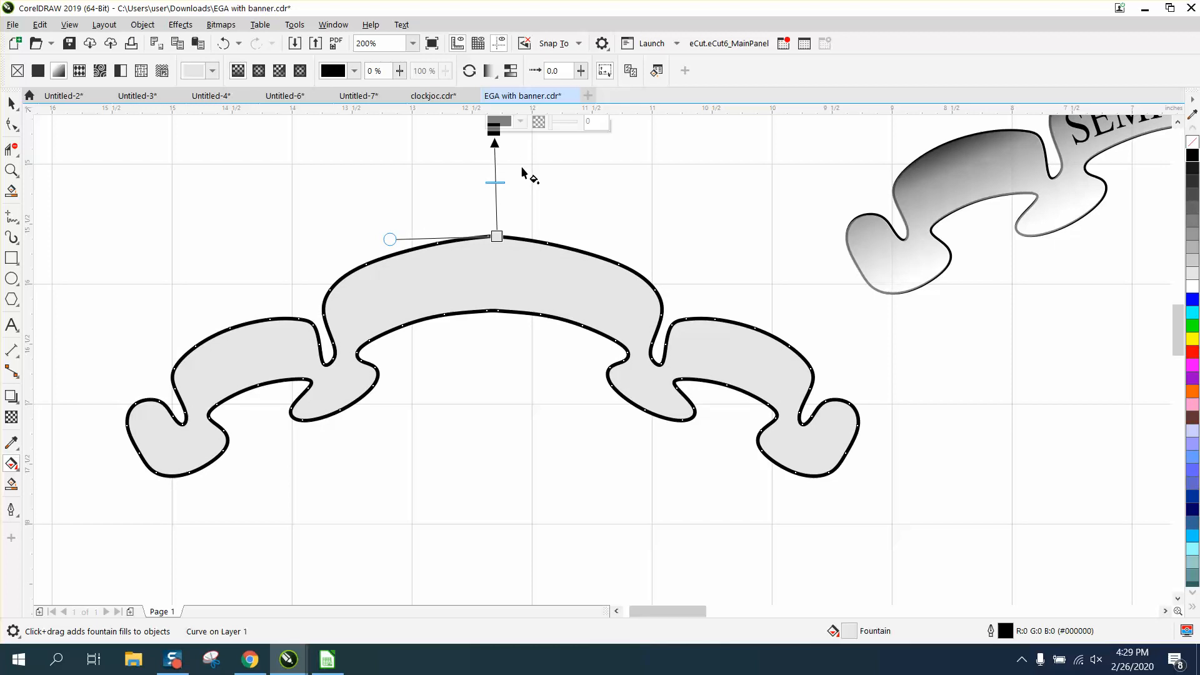
Drop the gray start of the fountain fill below the banner and raise the gradient midpoint to near the top arch's upper edge
scroll(583, 204, "down", 3)
left_click(11, 170)
left_click_drag(378, 183, 795, 379)
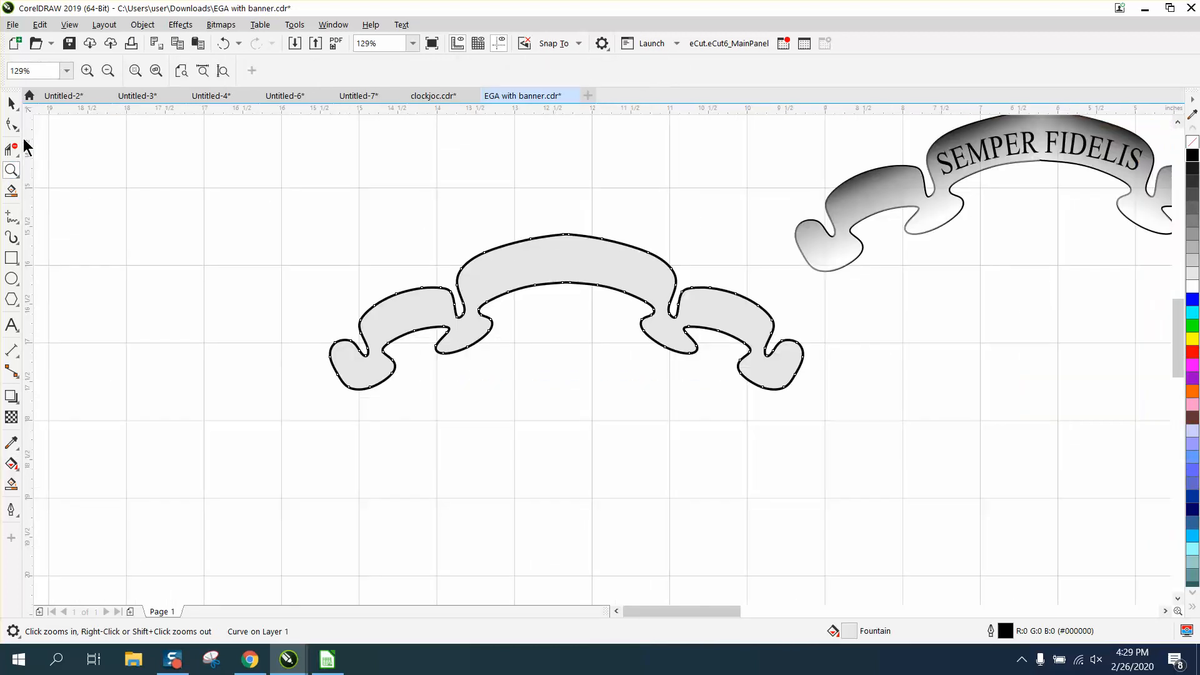
left_click(12, 102)
left_click(11, 464)
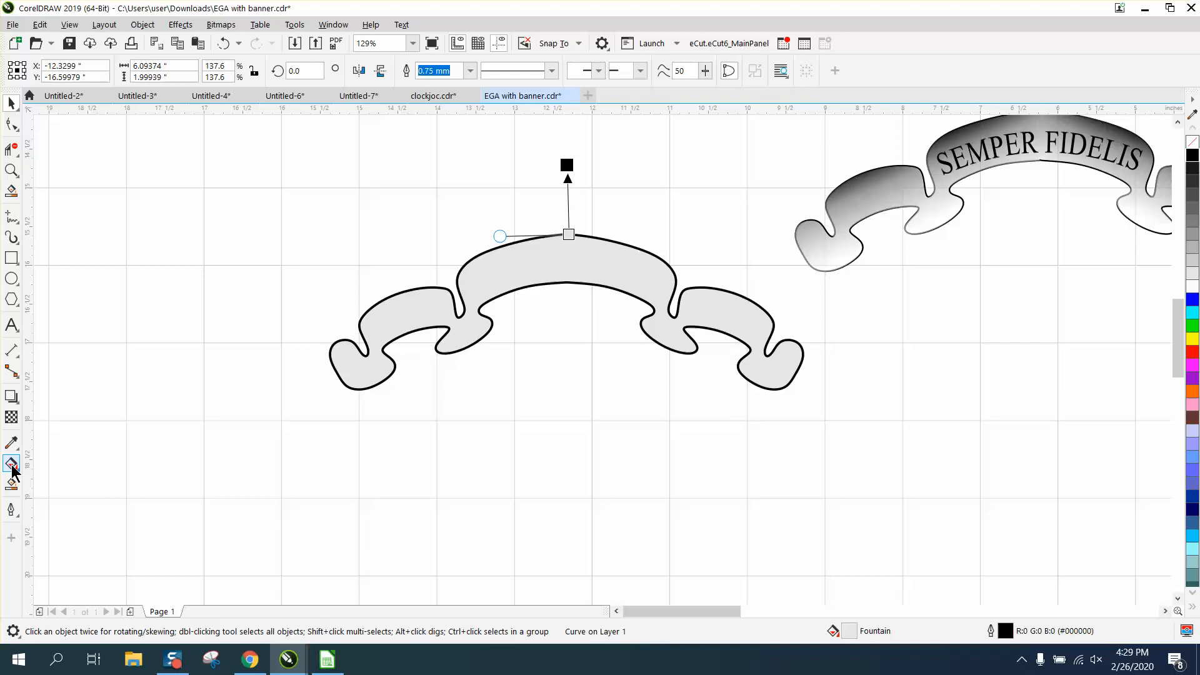
left_click_drag(568, 234, 569, 285)
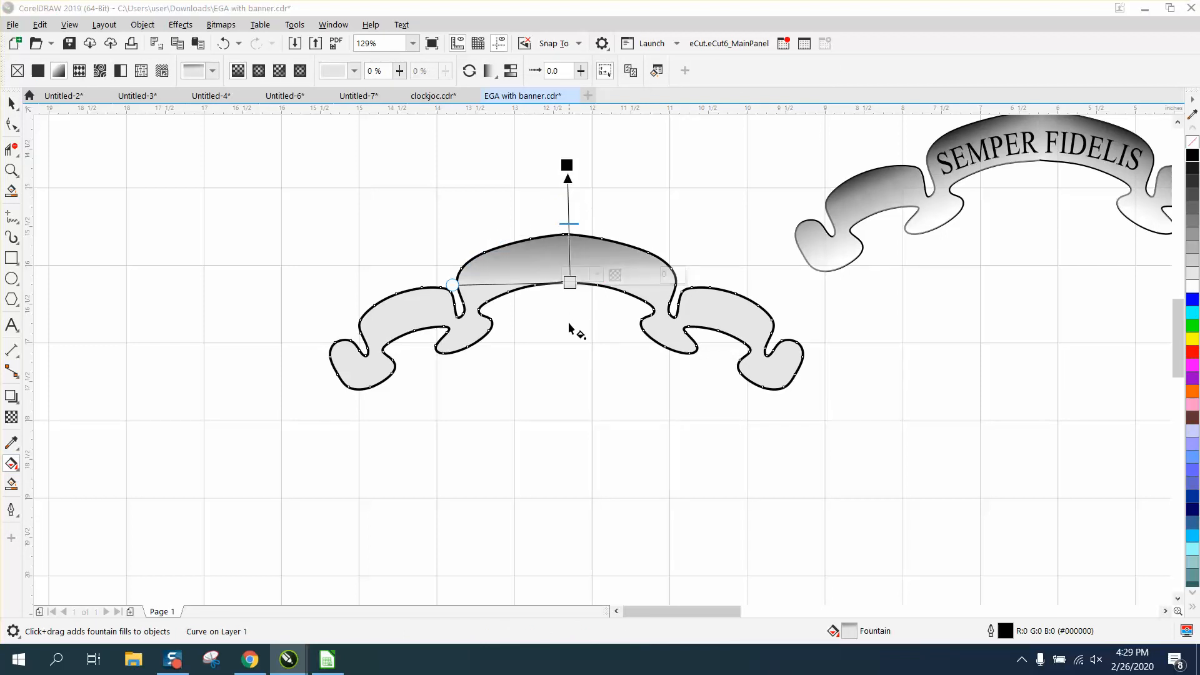
left_click_drag(570, 285, 575, 396)
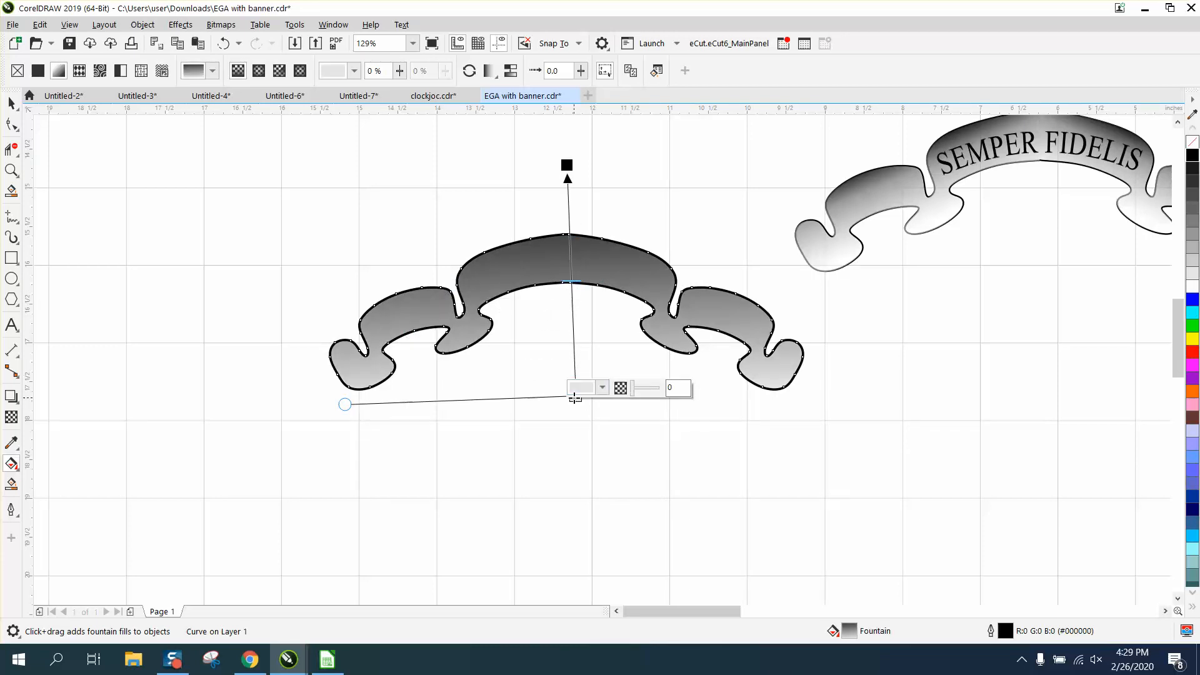
left_click_drag(575, 279, 569, 236)
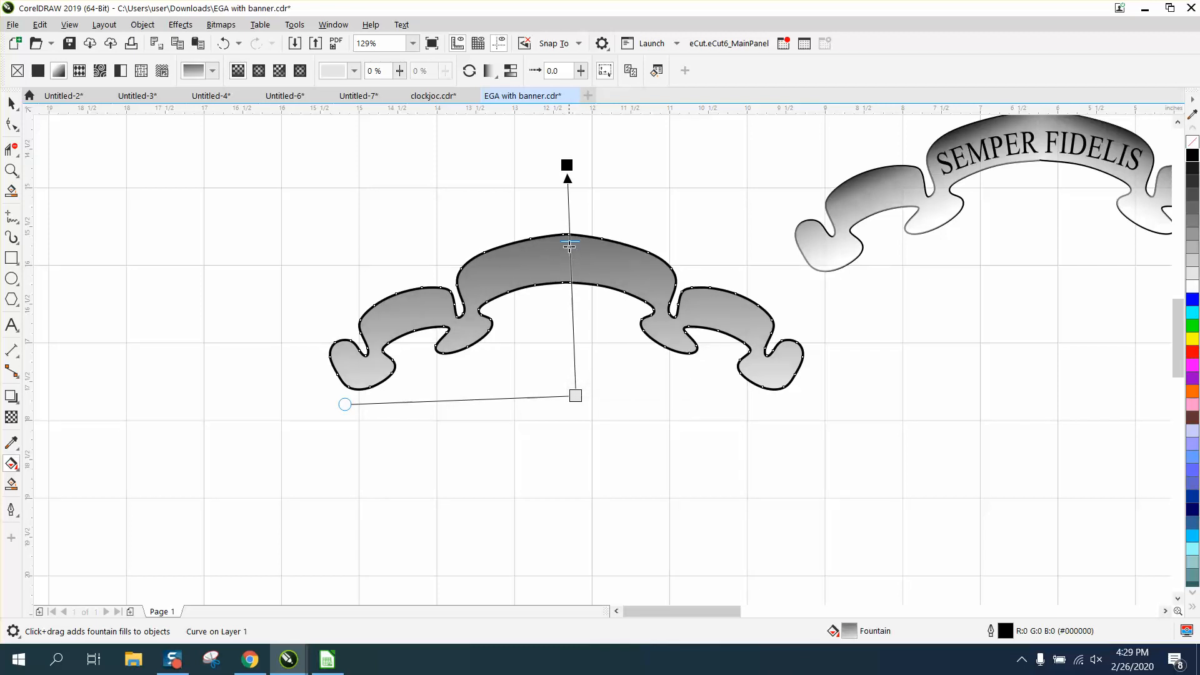
Move the start of the banner's fountain fill lower, directly beneath its black end, and change the start color to white
left_click_drag(570, 311, 573, 288)
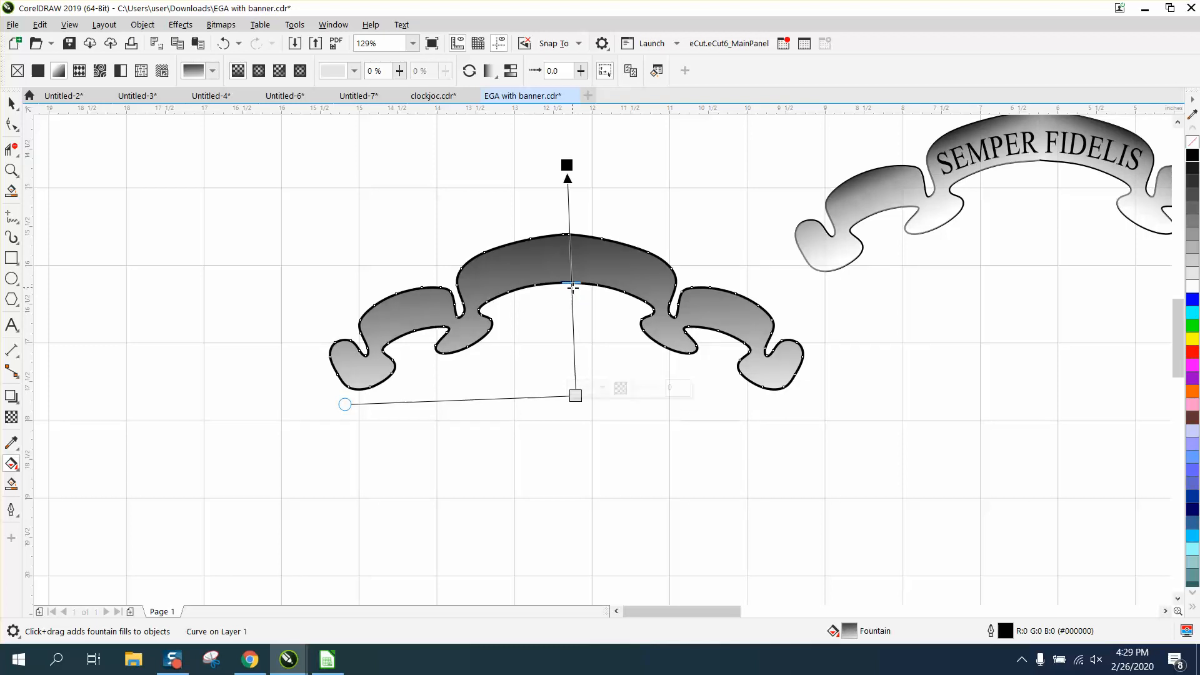
left_click_drag(573, 283, 569, 228)
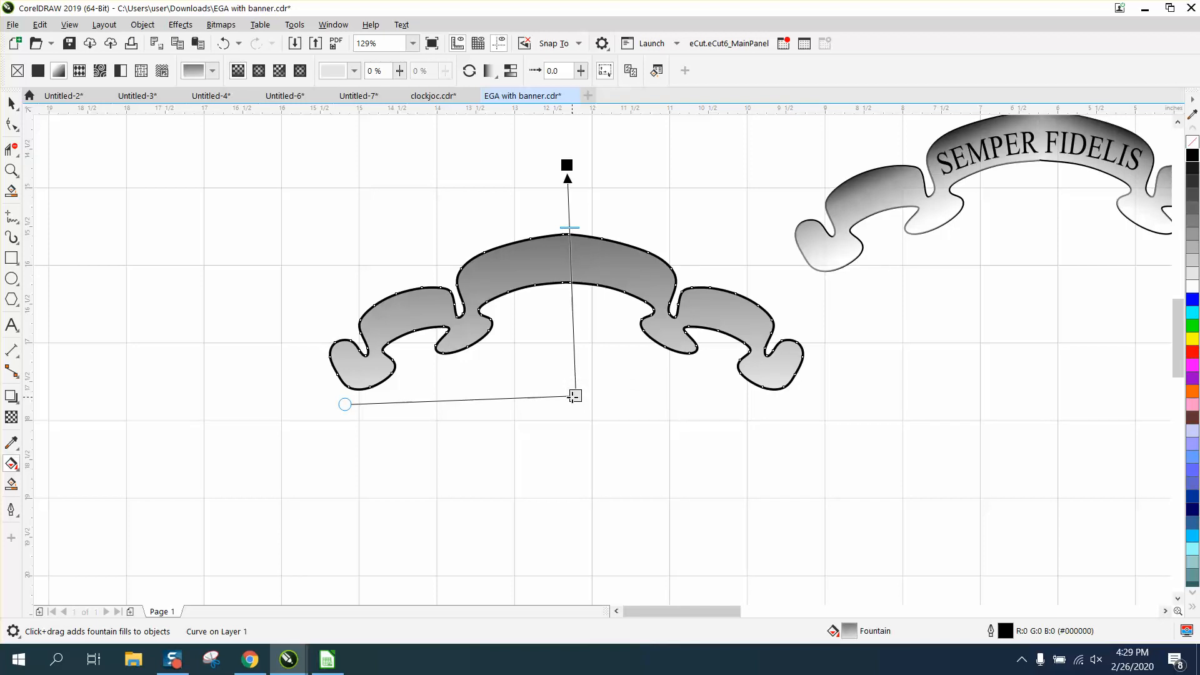
left_click_drag(575, 396, 565, 426)
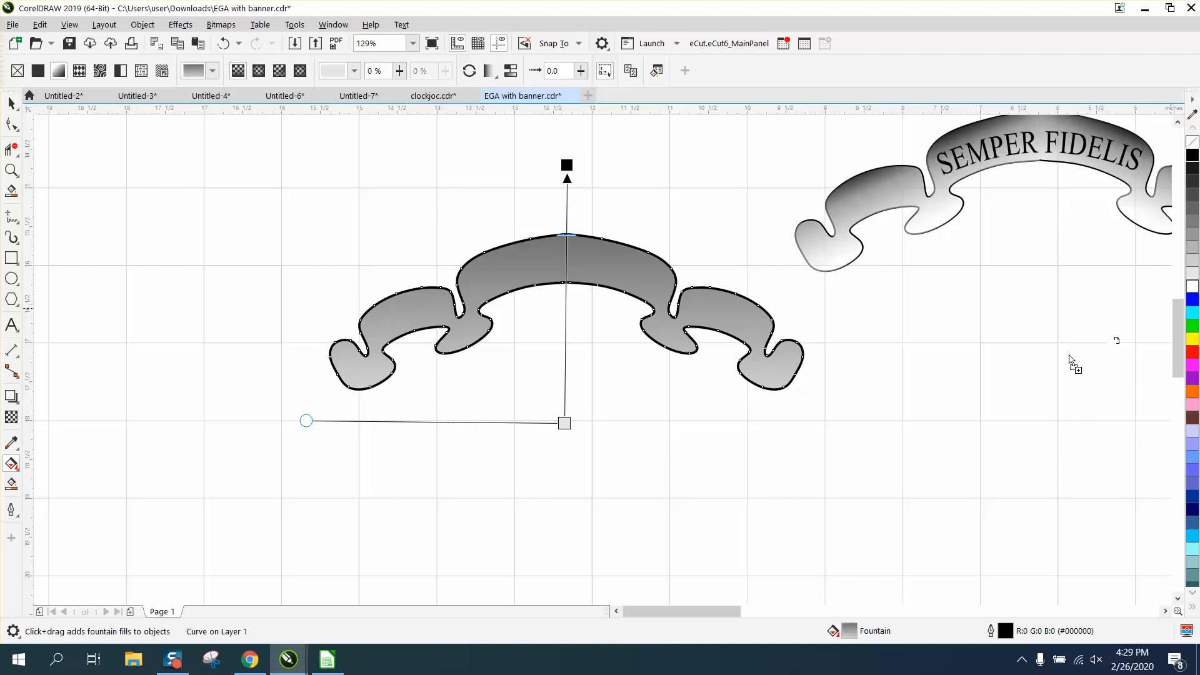
left_click(564, 423)
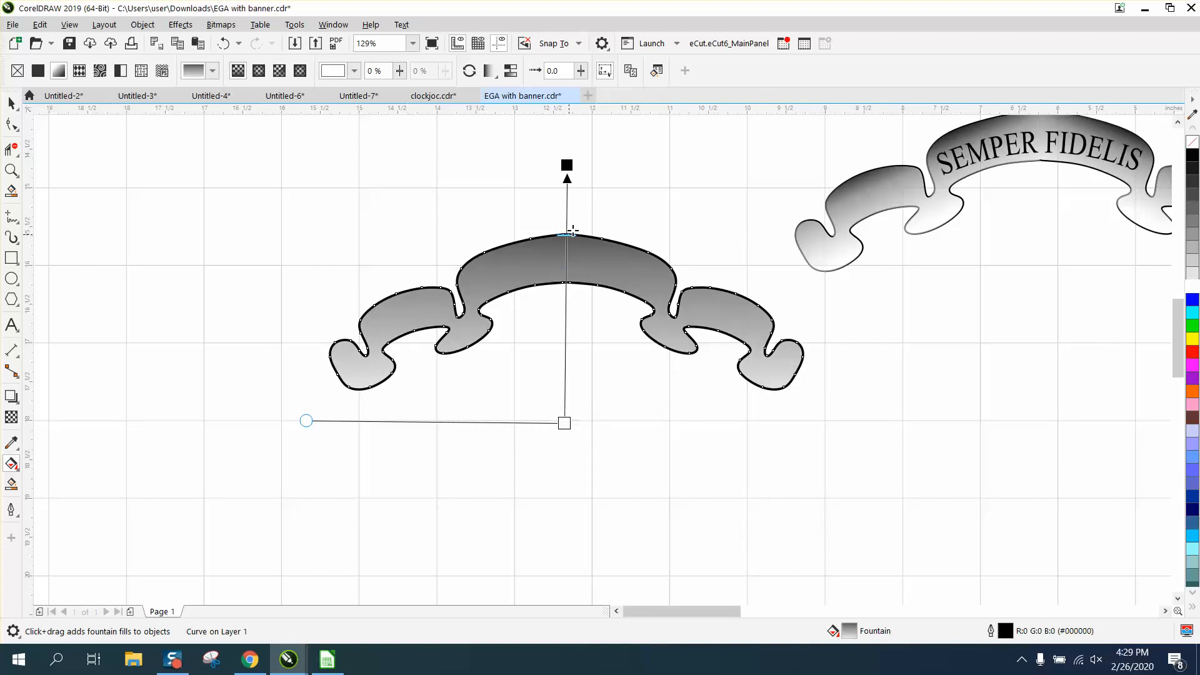
Try extending the start of the fountain fill far below the banner with the gradient midpoint at various heights
mouse_move(573, 221)
left_mouse_down()
mouse_move(573, 204)
mouse_move(573, 238)
left_mouse_up()
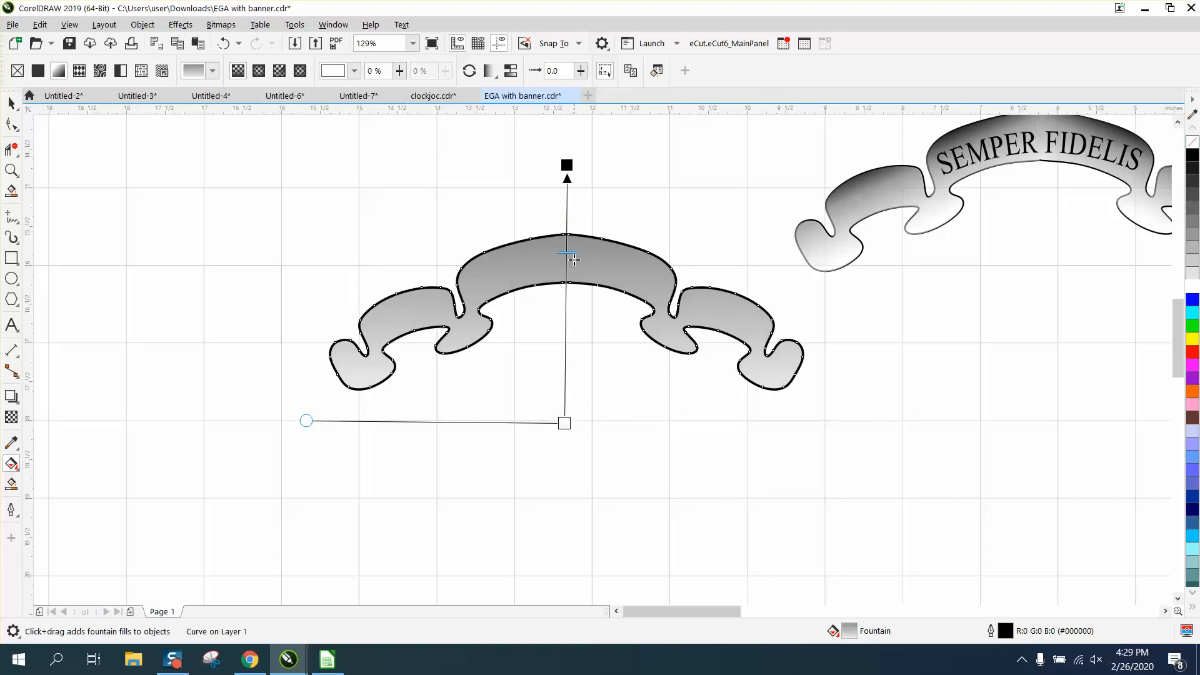
left_click_drag(574, 339, 566, 282)
left_click_drag(565, 426, 567, 519)
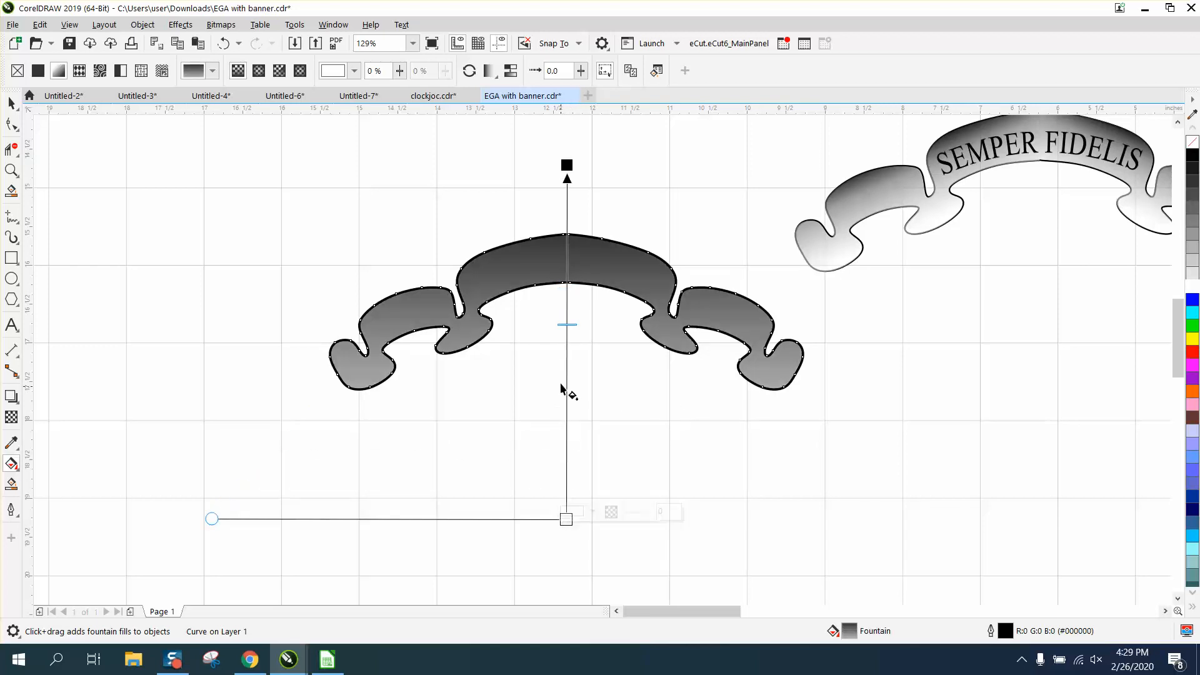
left_click_drag(567, 324, 567, 283)
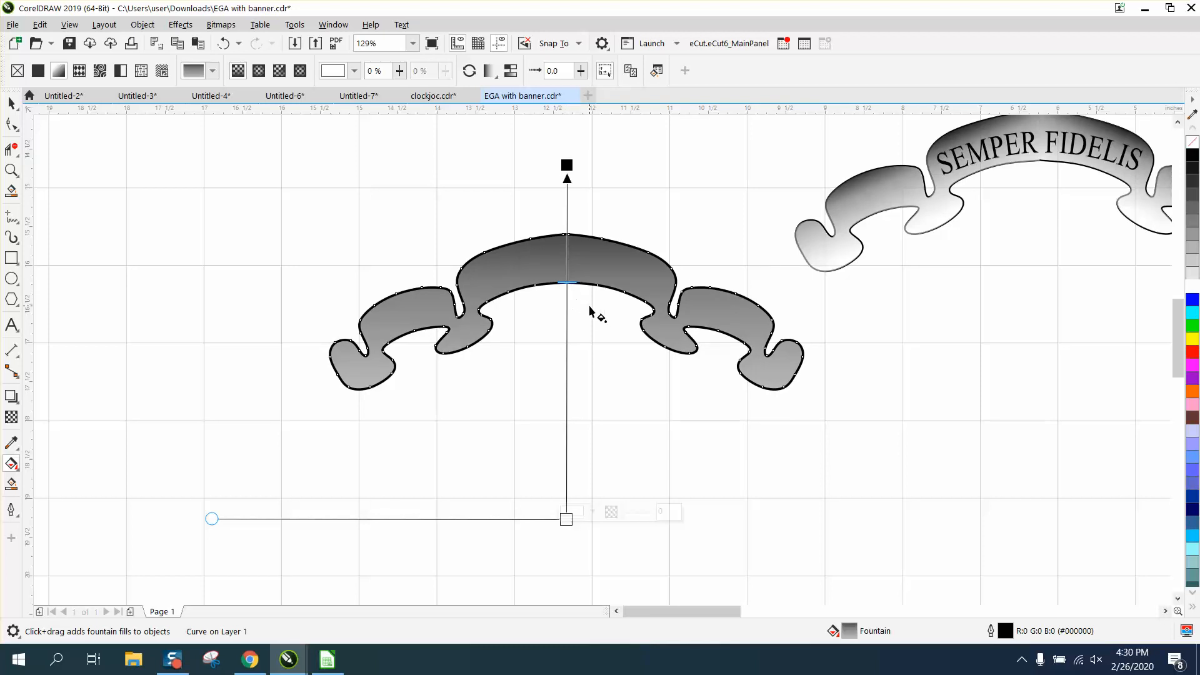
left_click_drag(574, 358, 574, 390)
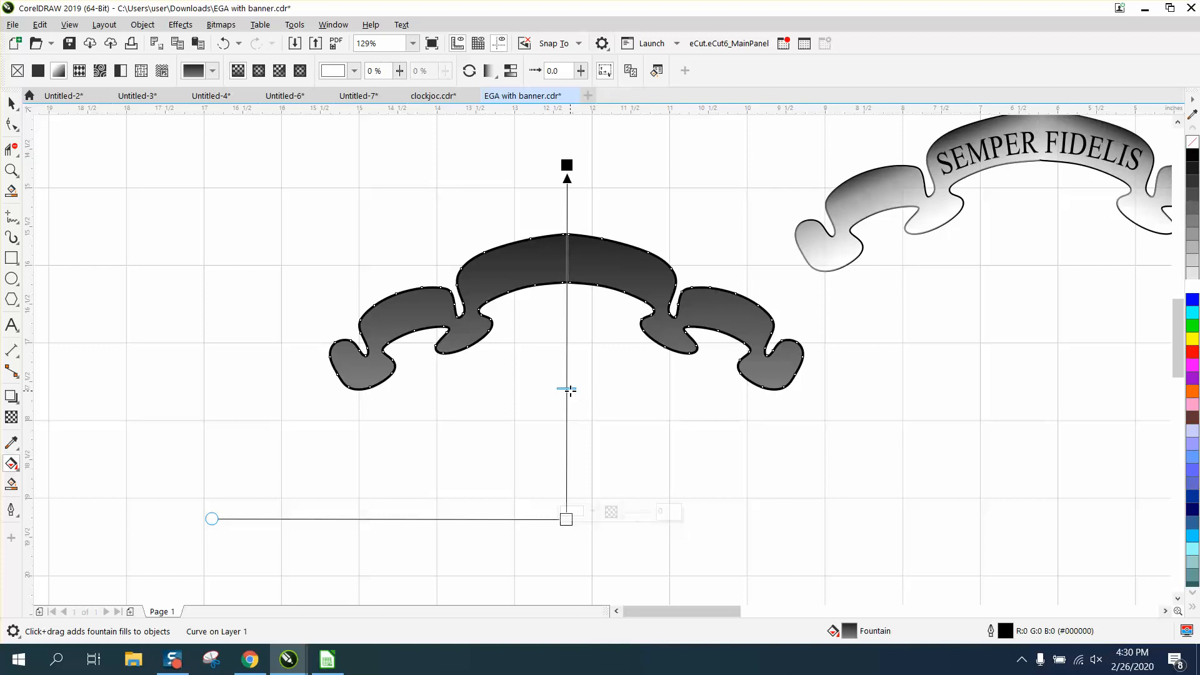
left_click_drag(567, 232, 571, 253)
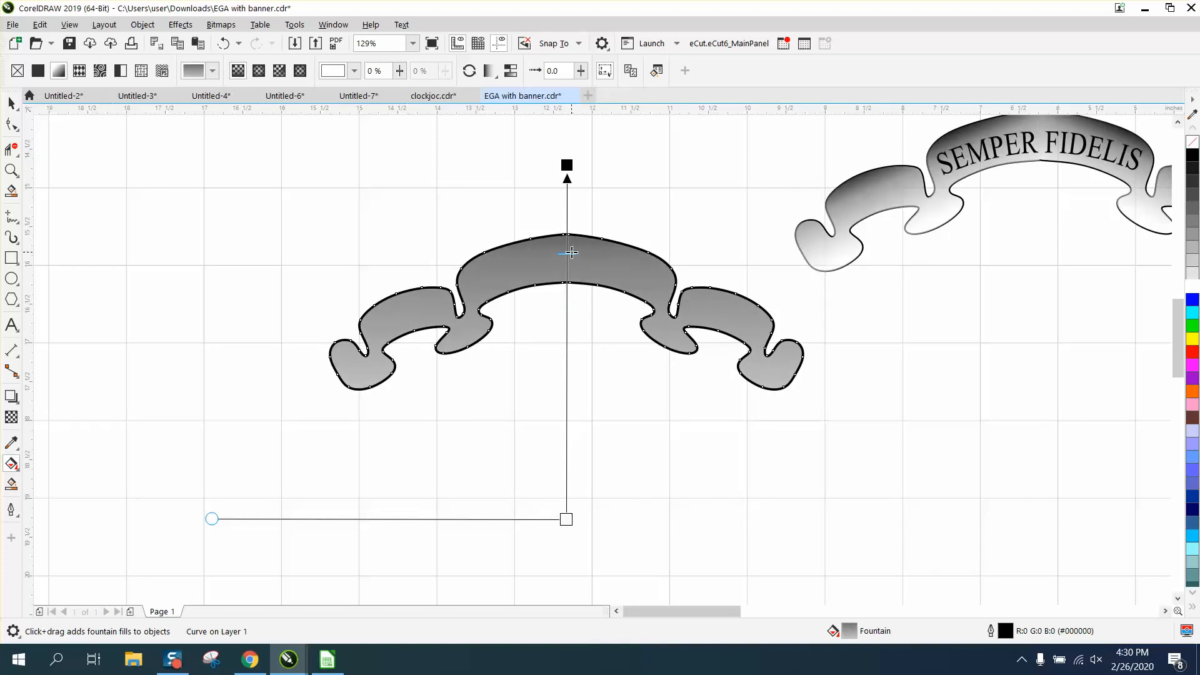
left_click_drag(570, 254, 570, 377)
Raise the white start of the fountain fill to the banner's lower folds and set the midpoint just below the top arch's lower edge
left_click_drag(566, 520, 567, 352)
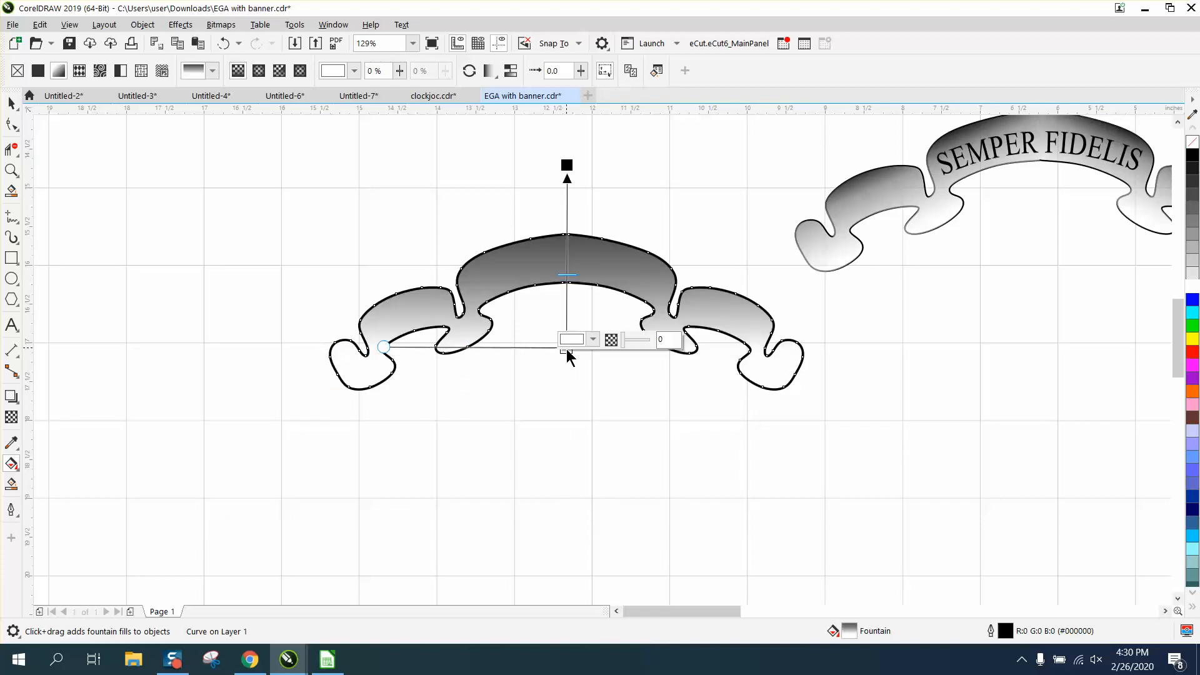
left_click_drag(567, 275, 567, 244)
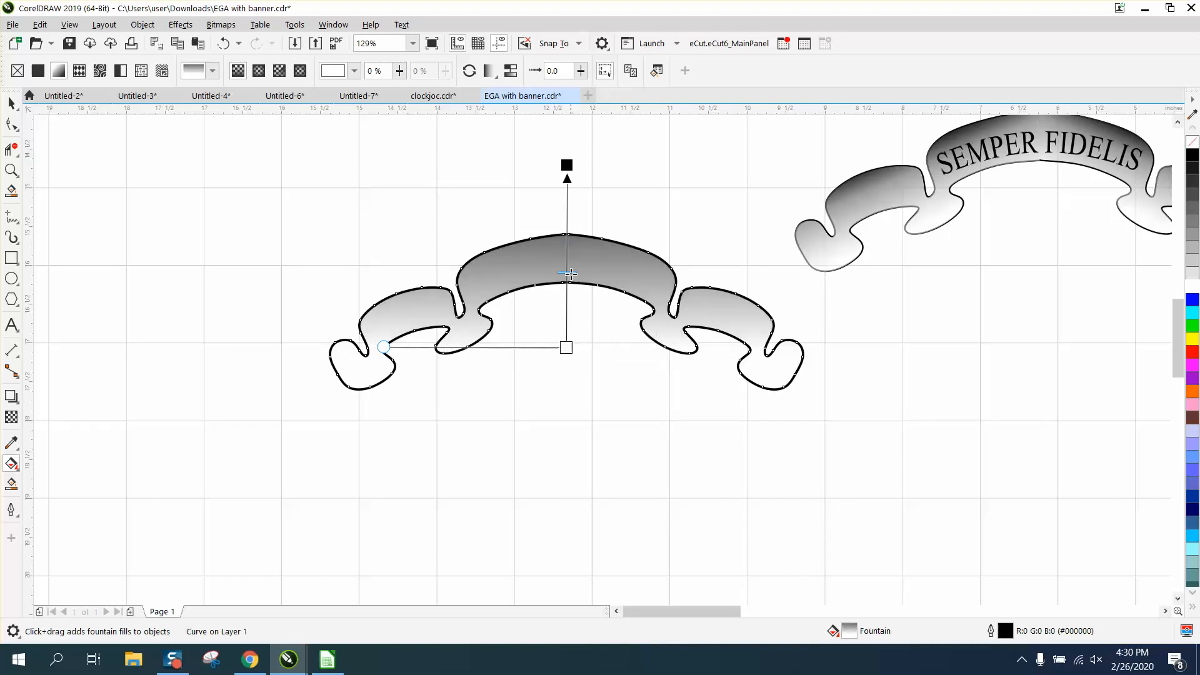
left_click_drag(570, 295, 570, 295)
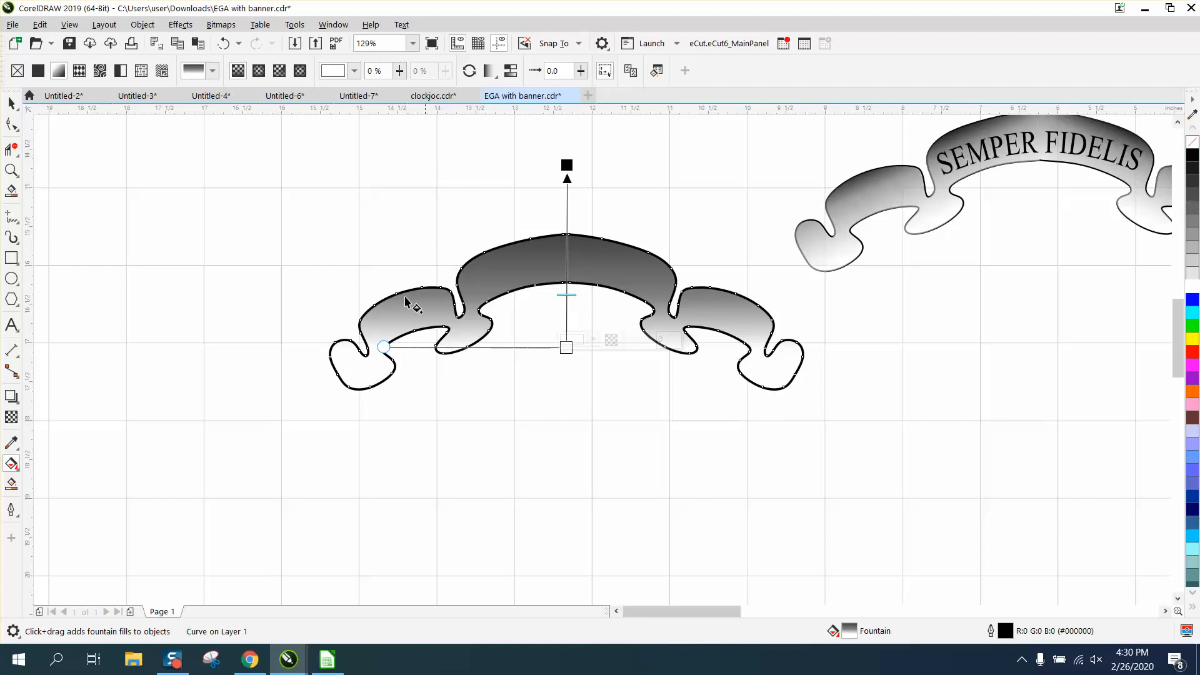
Move the shaded banner 24 inches right onto the wood plaque, behind the SEMPER FIDELIS lettering, and inspect it up close
left_click(11, 104)
left_click(171, 176)
scroll(556, 347, "down", 2)
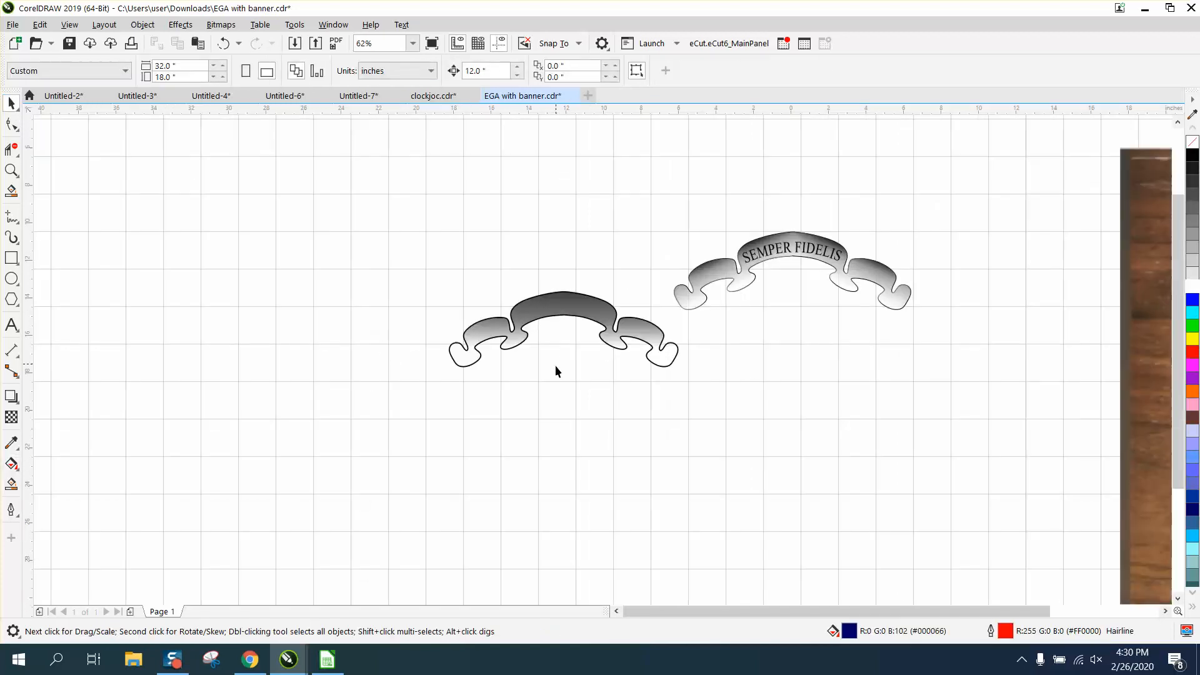
scroll(556, 368, "down", 2)
left_click_drag(605, 374, 624, 381)
key("Right")
key("Right")
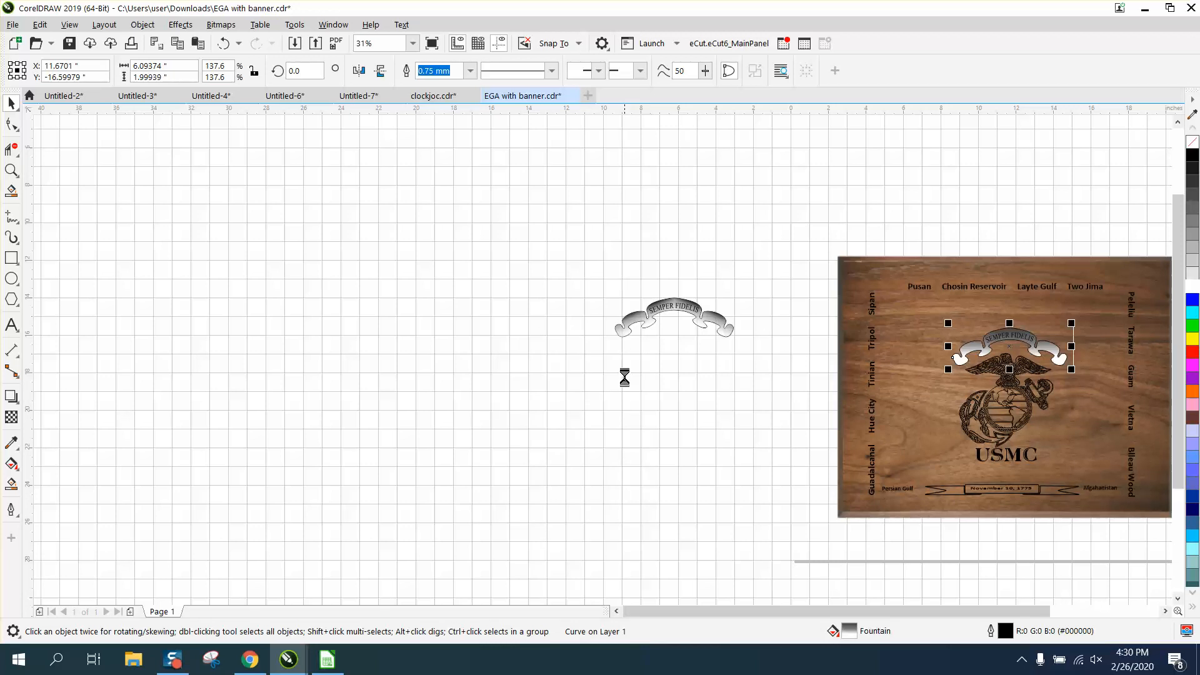
left_click(11, 170)
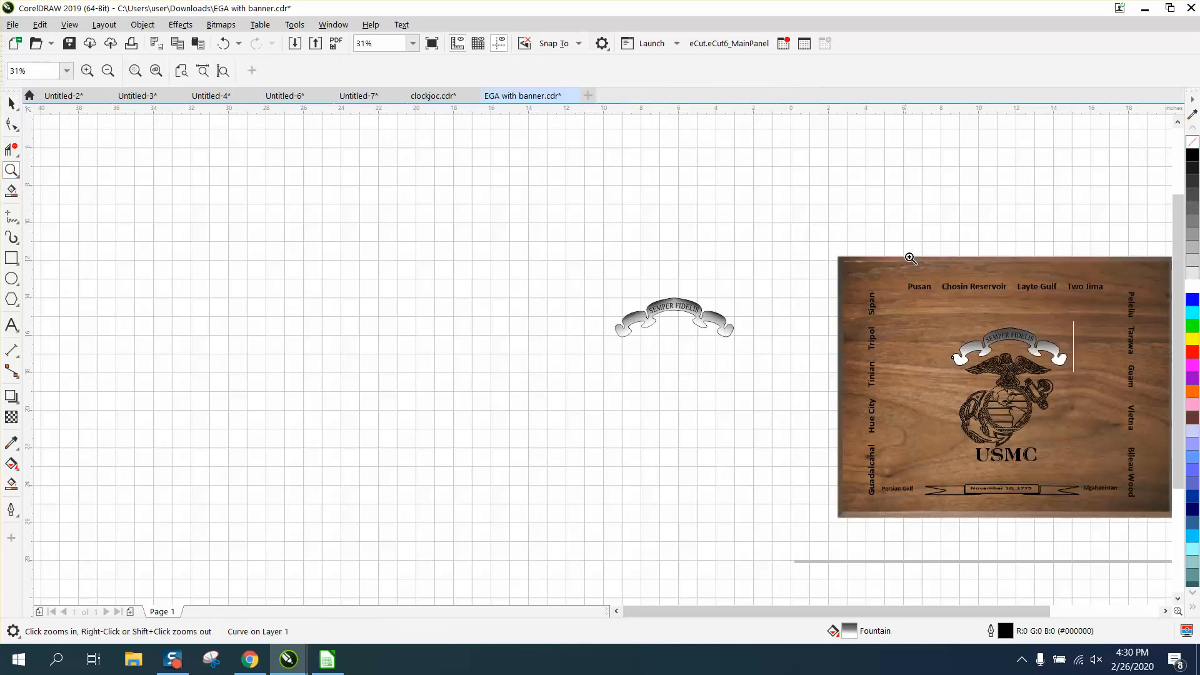
left_click_drag(1033, 373, 1103, 392)
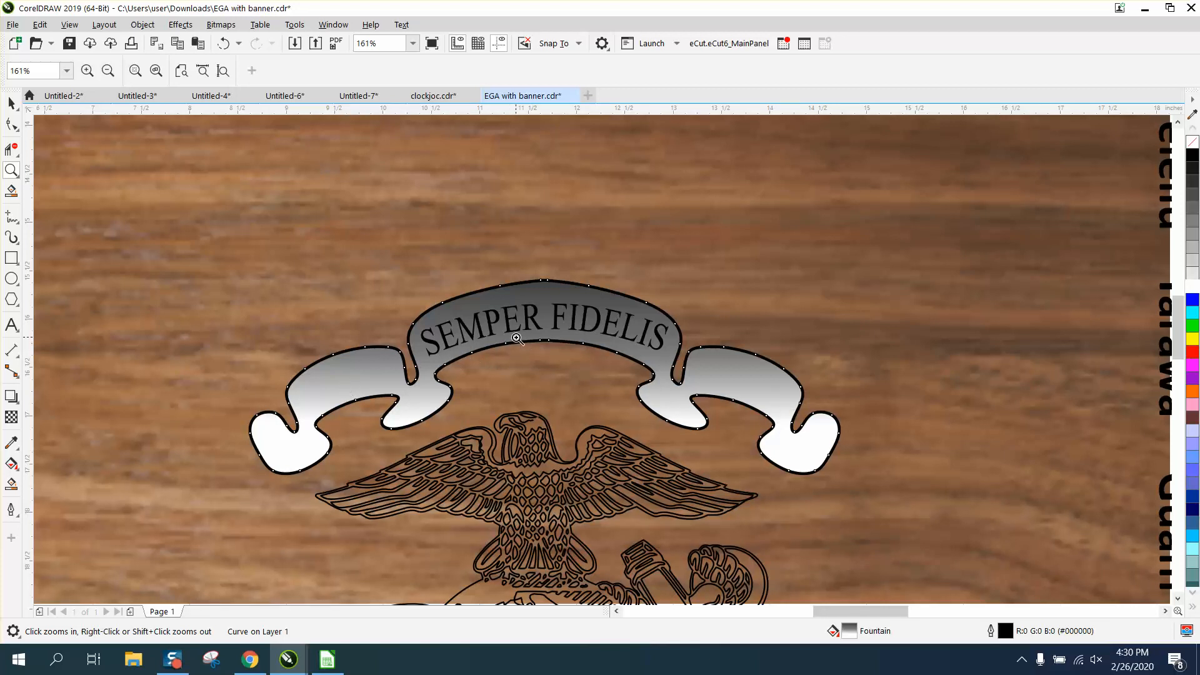
right_click(576, 341)
right_click(578, 340)
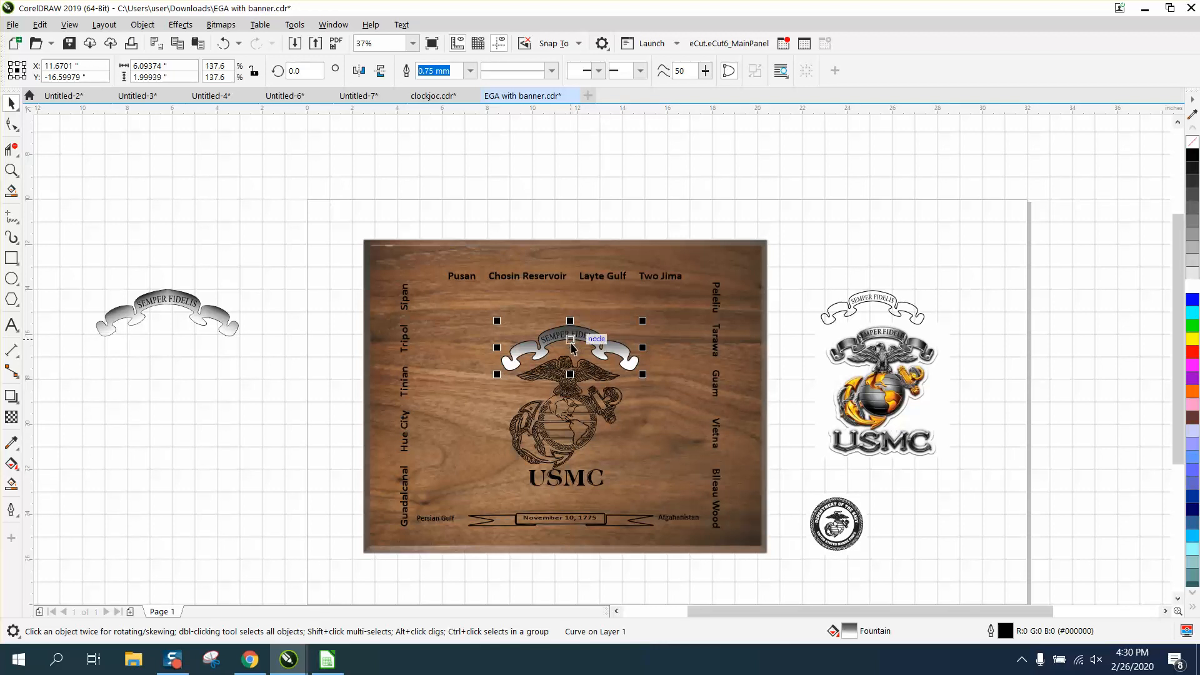
Move the shaded banner 24 inches left off the plaque and inspect the SEMPER FIDELIS lettering alone above the eagle
key("Left")
key("Left")
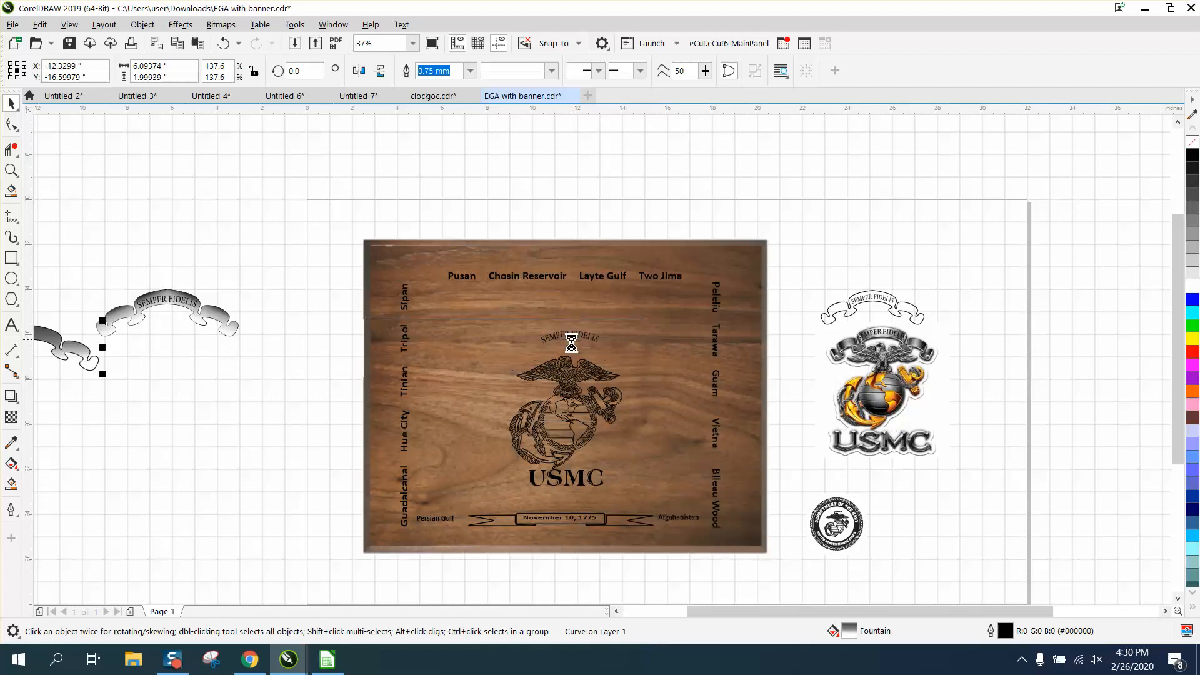
left_click(593, 342)
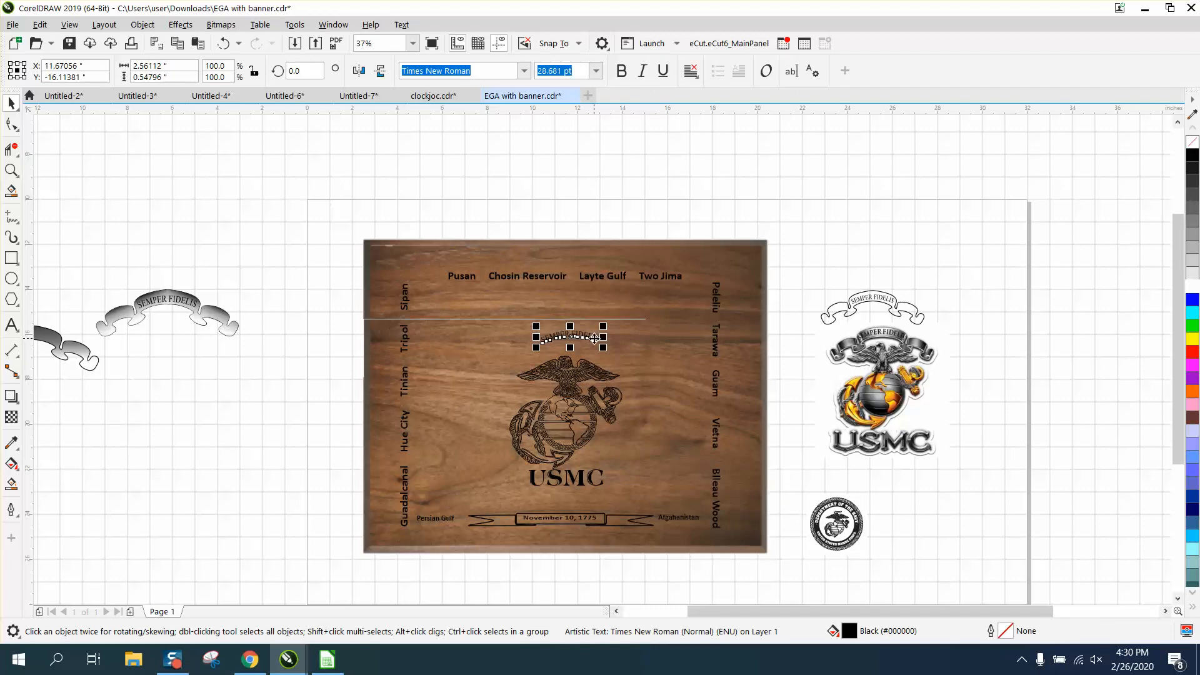
left_click(11, 170)
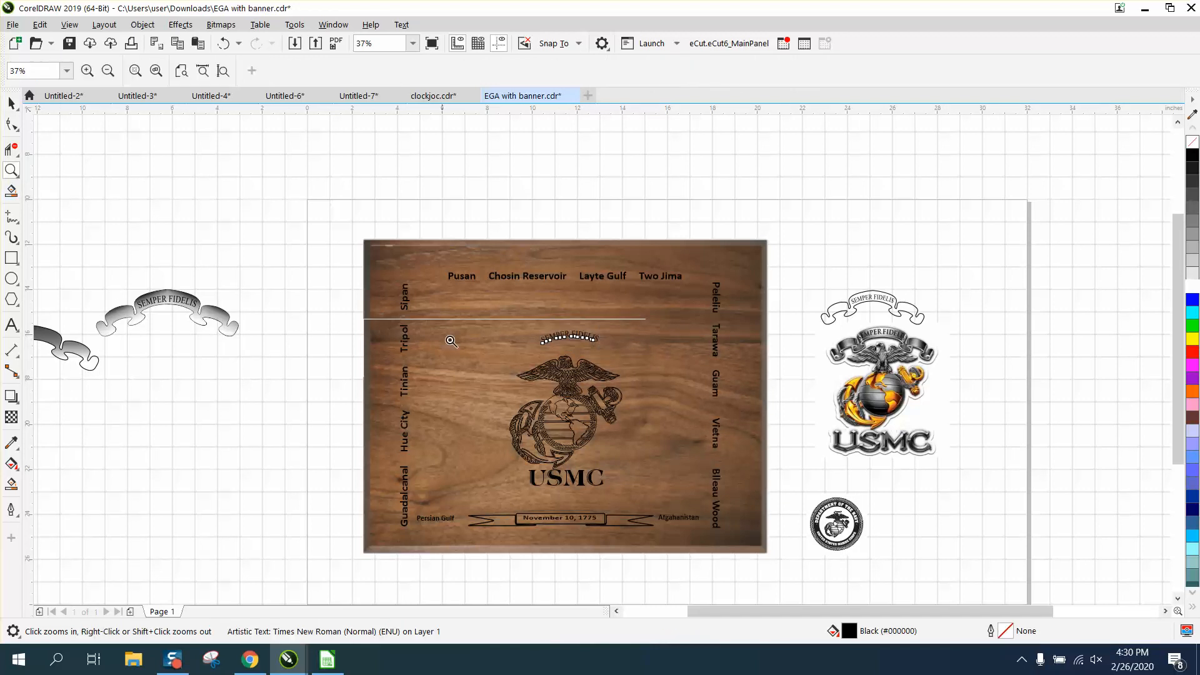
left_click_drag(514, 330, 648, 367)
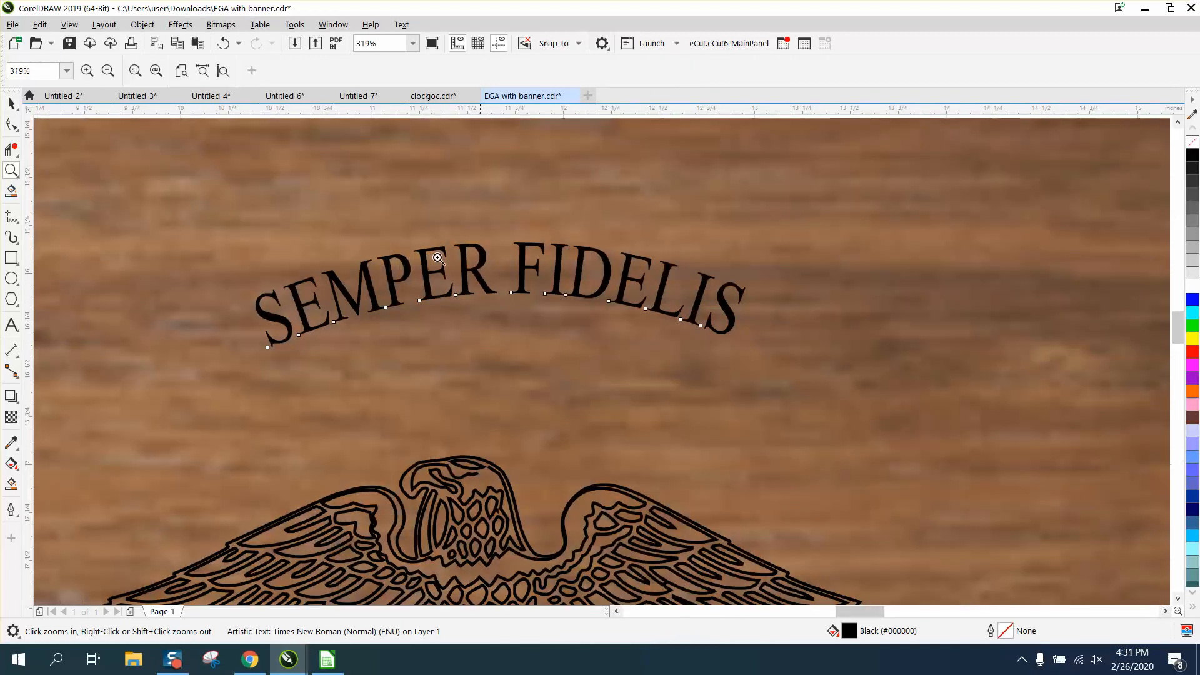
left_click(12, 103)
key("F3")
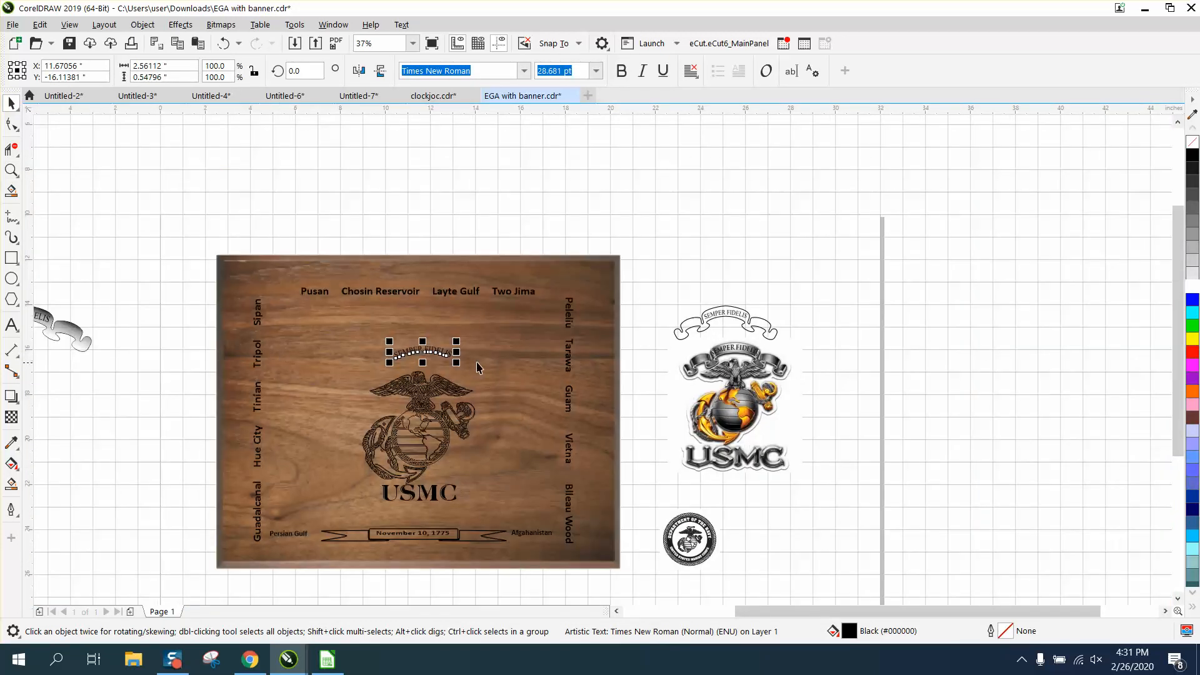
Try moving the lettering up off the plaque and shifting the grouped SEMPER FIDELIS banner 12 inches right onto the board
left_click_drag(422, 352, 427, 347)
key("Up")
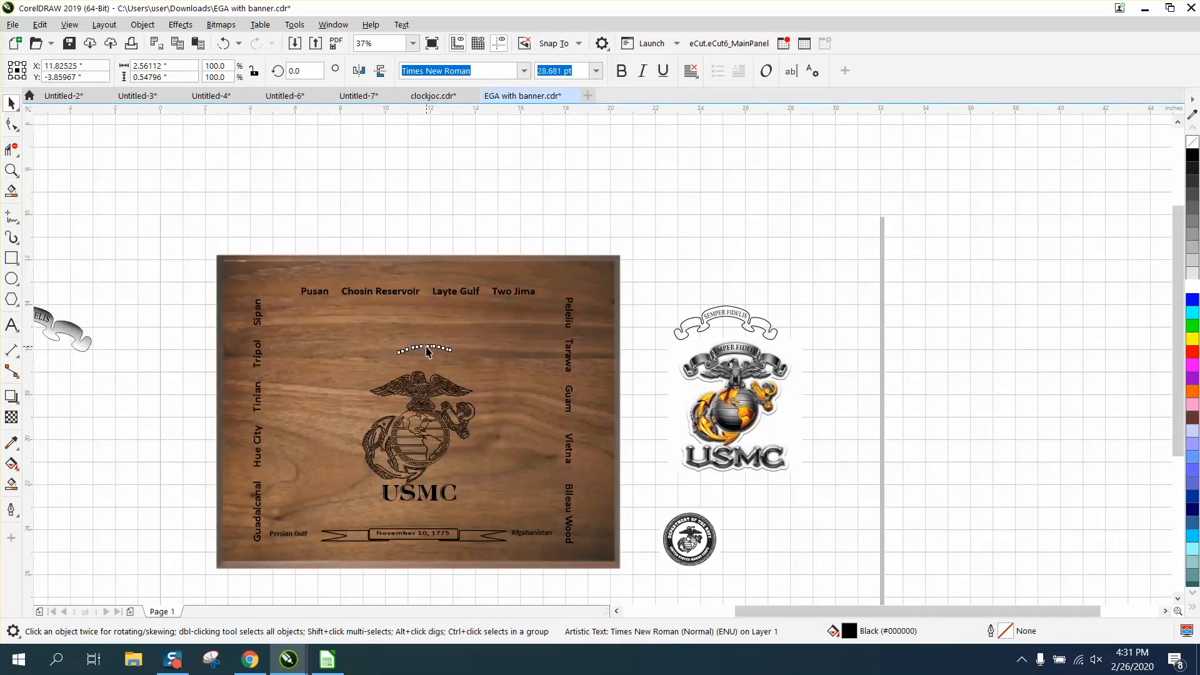
left_click(71, 335)
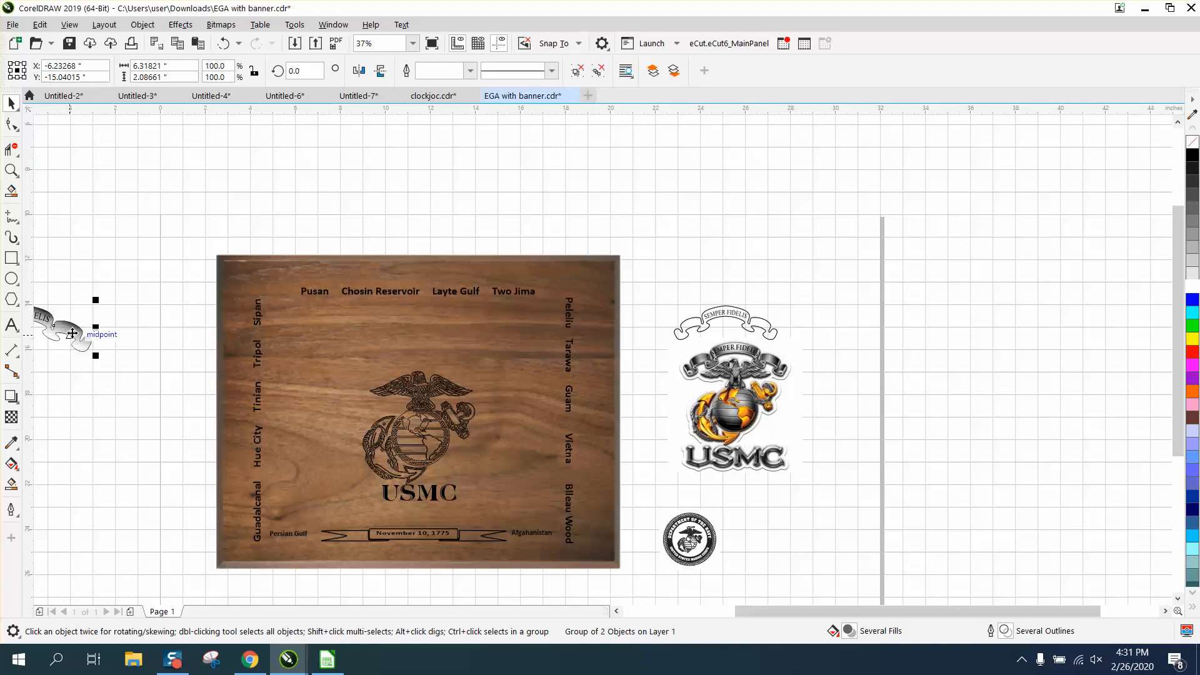
key("Right")
key("Right")
key("Left")
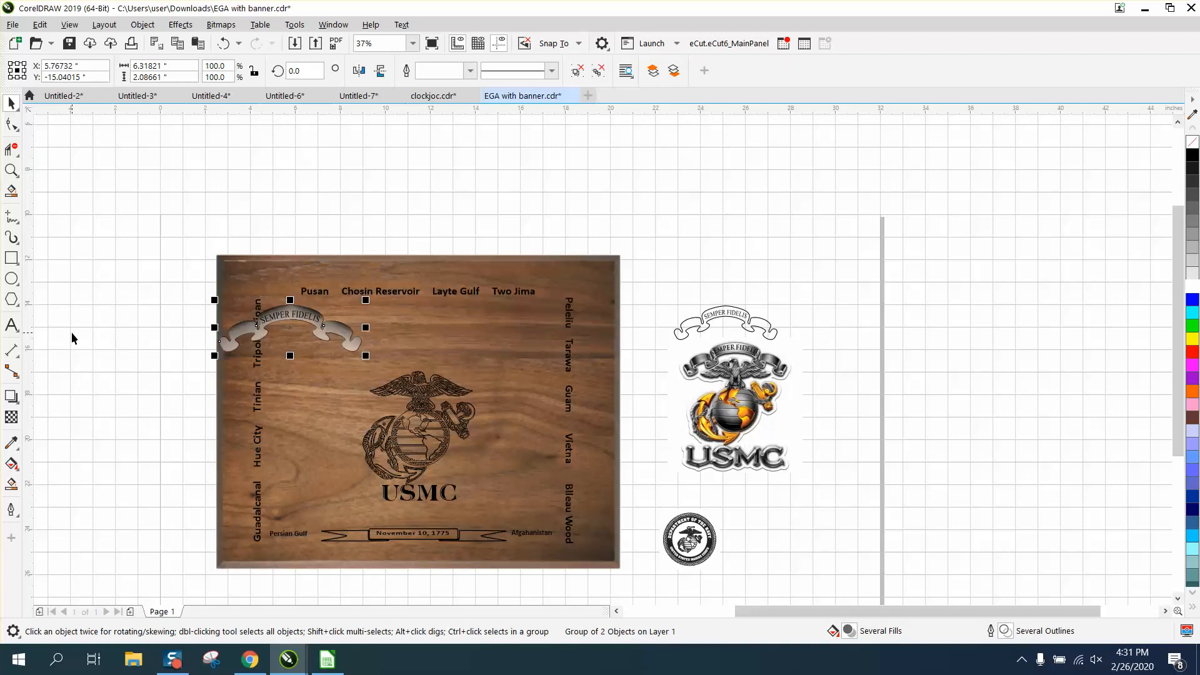
Undo the recent lettering and banner moves, then redo the shaded banner's first 12-inch move to the left
left_click(222, 44)
left_click(223, 43)
left_click(222, 44)
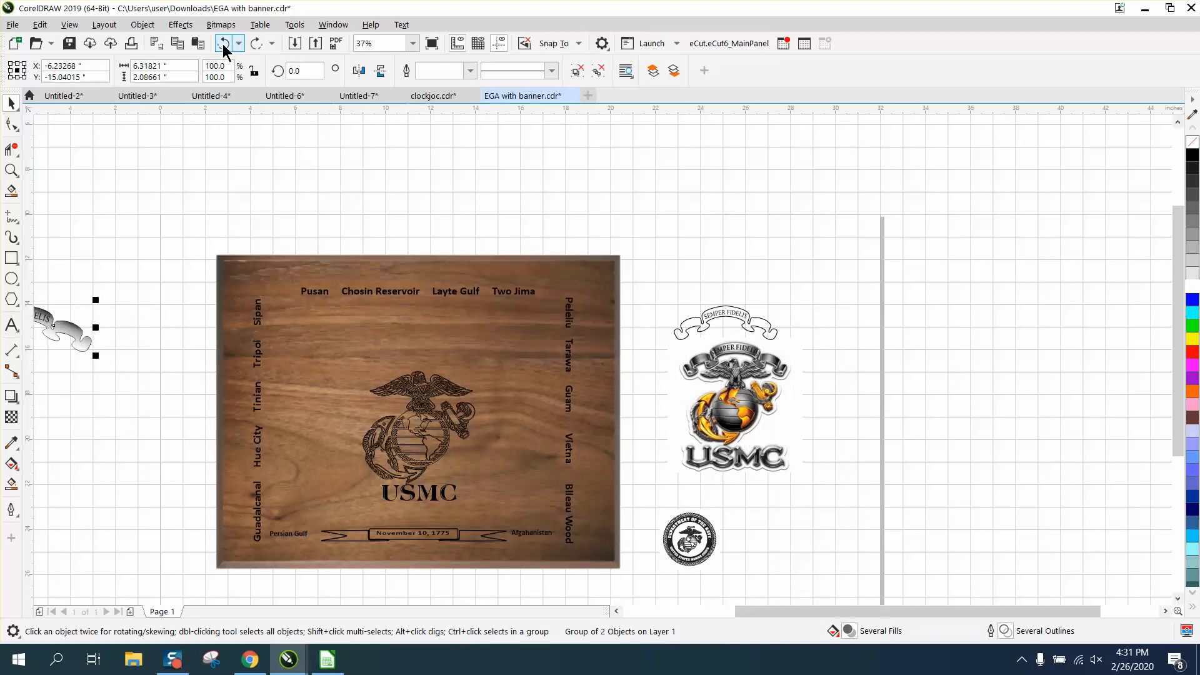
left_click(222, 44)
left_click(223, 43)
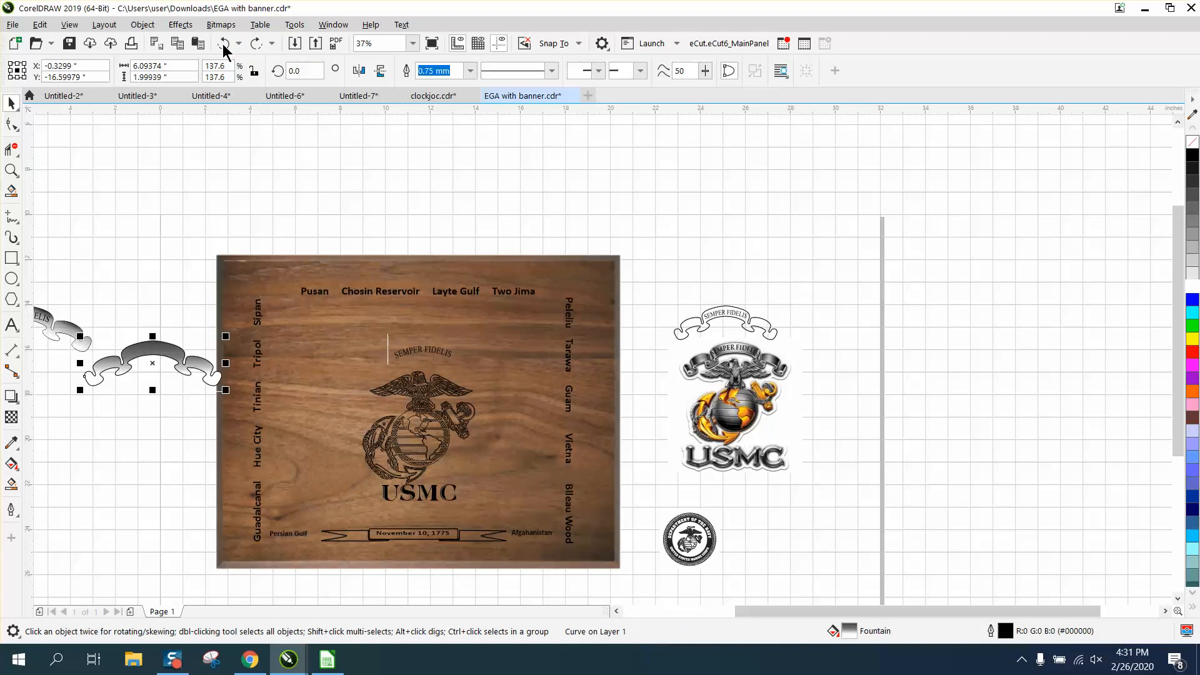
left_click(223, 44)
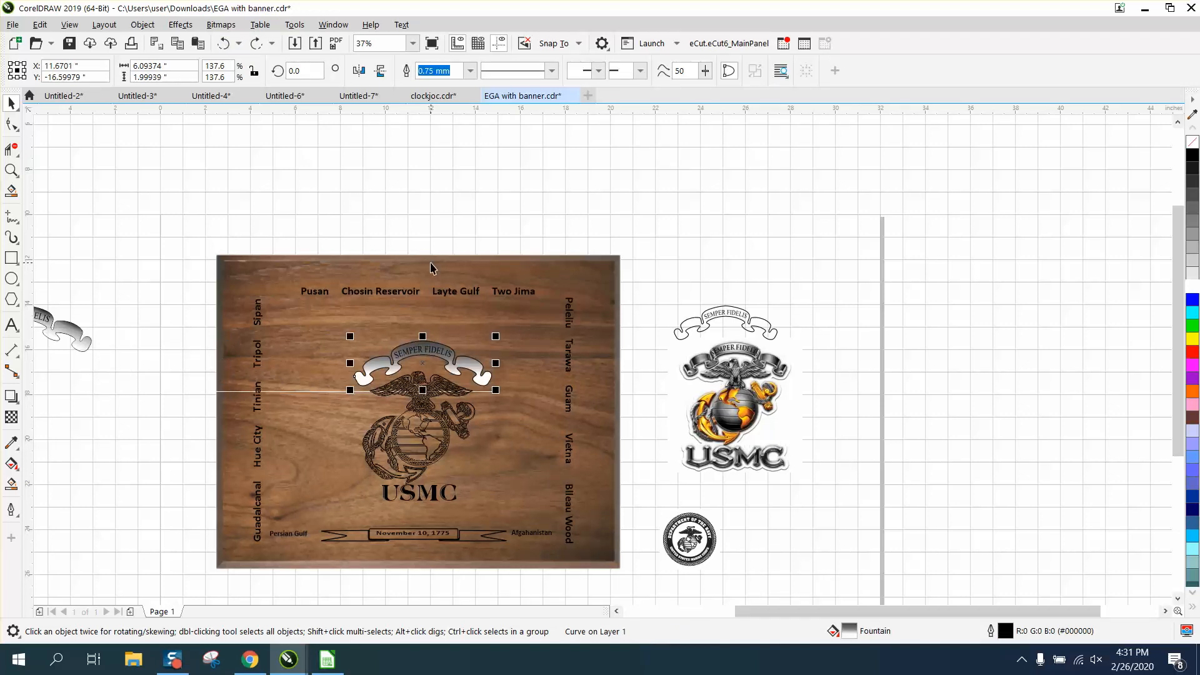
key("ctrl+shift+z")
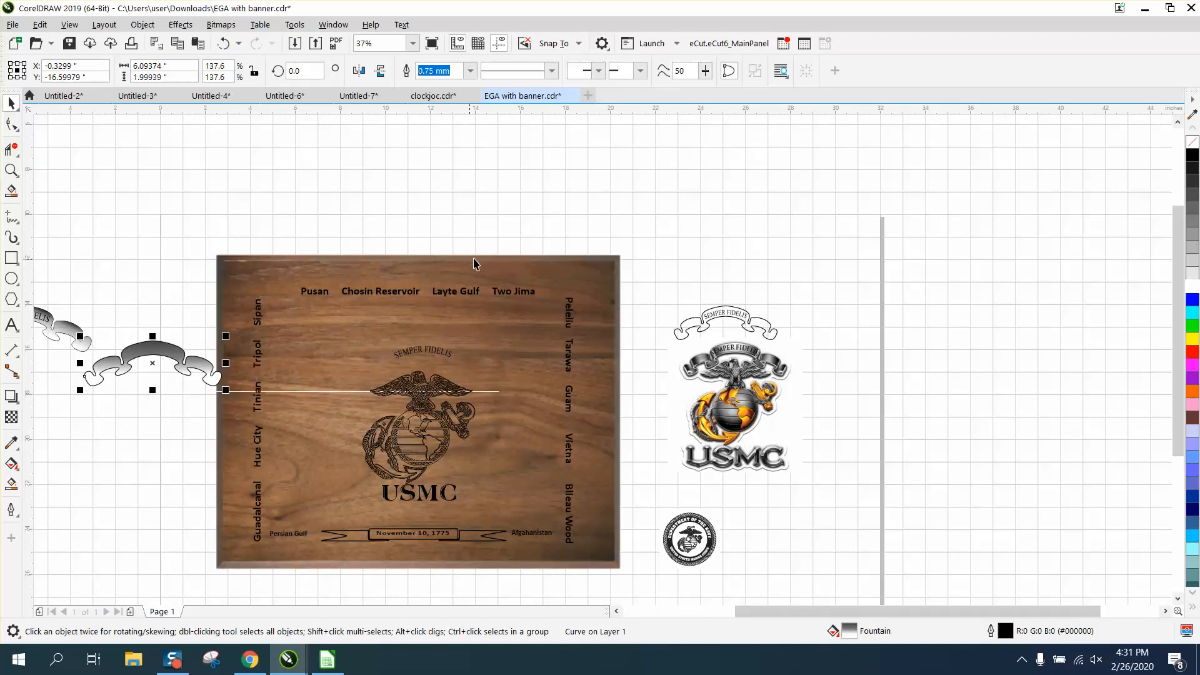
Move the SEMPER FIDELIS lettering 12 inches up off the plaque, then place the blank shaded banner above the eagle and inspect it
left_click(403, 353)
key("Up")
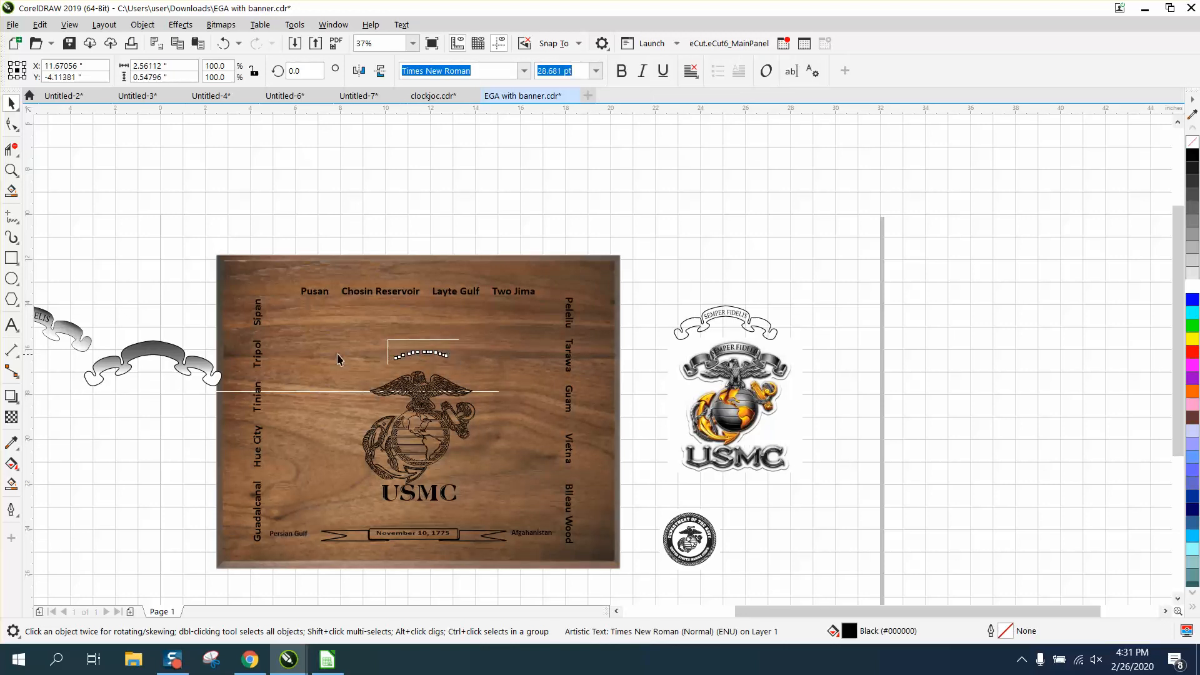
left_click(200, 357)
key("Right")
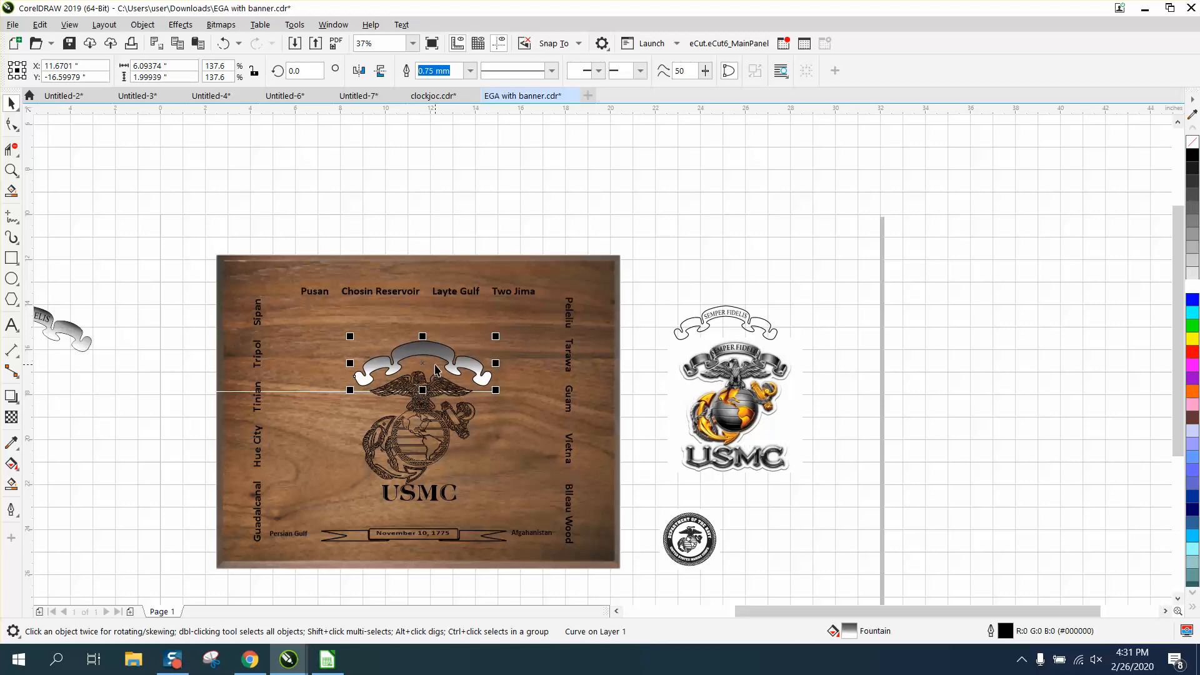
left_click(11, 170)
left_click_drag(326, 326, 561, 428)
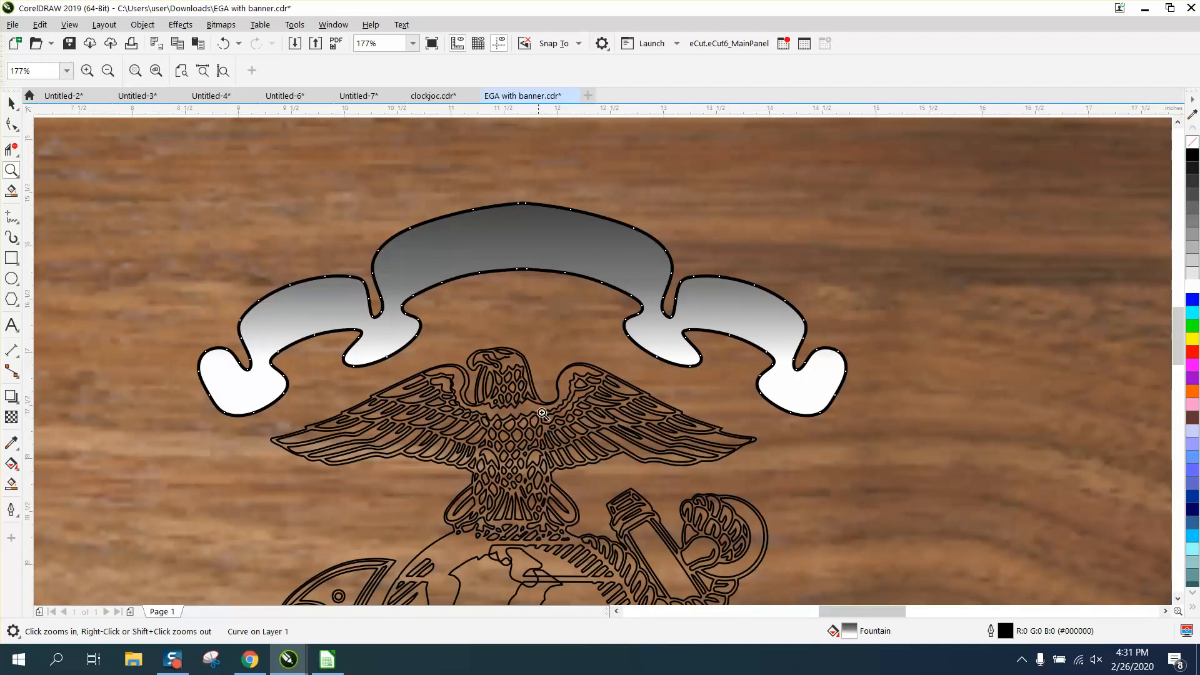
scroll(438, 326, "down", 3)
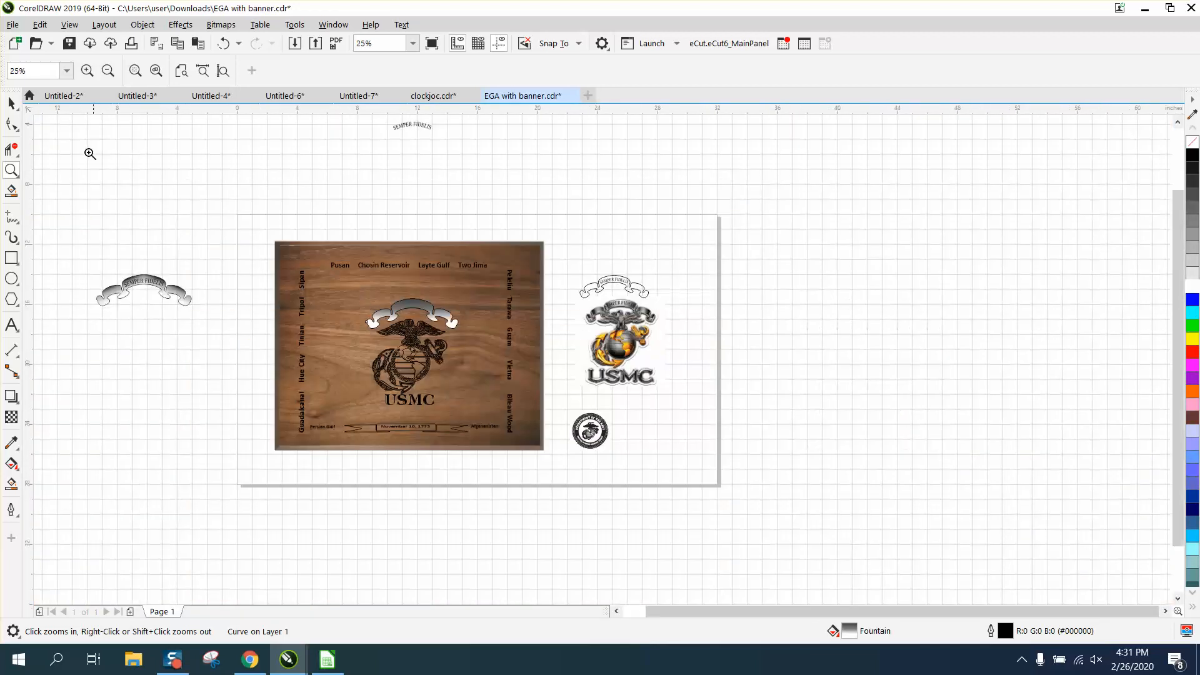
Move the shaded banner 24 inches left off the plaque and bring the SEMPER FIDELIS lettering back down toward the eagle
left_click(12, 103)
key("Left")
key("Left")
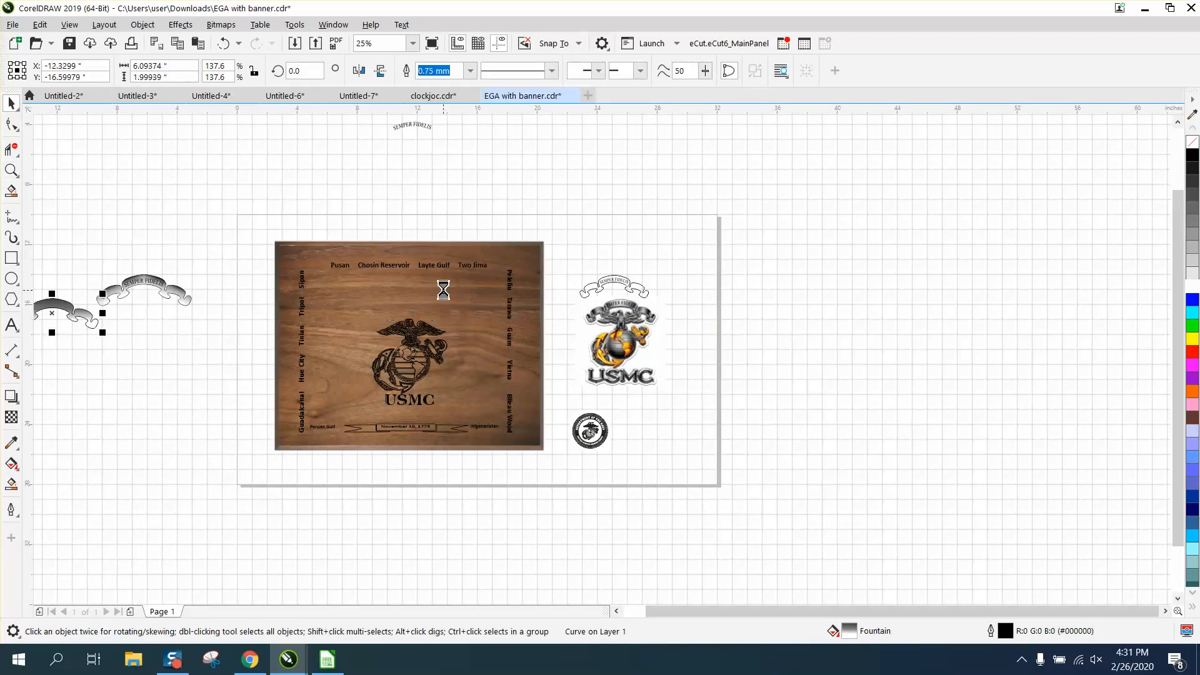
left_click(423, 127)
key("Down")
key("Down")
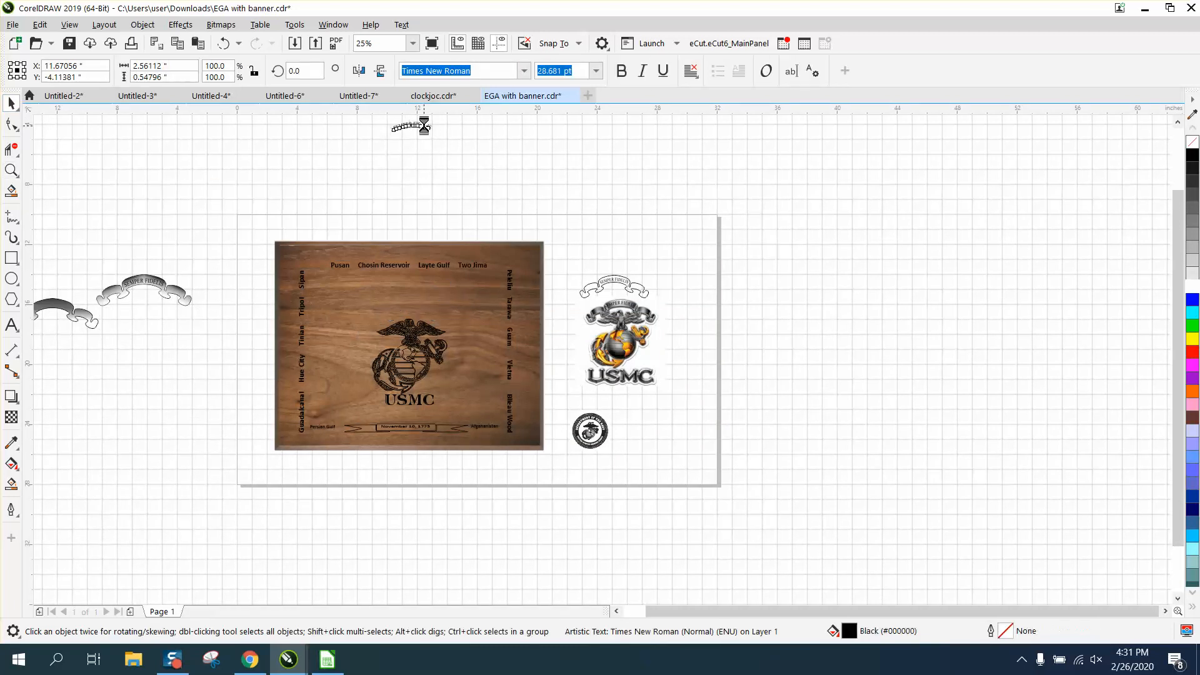
Move the SEMPER FIDELIS lettering 12 inches back down onto the plaque, just above the eagle
key("Up")
left_click(11, 170)
left_click(576, 484)
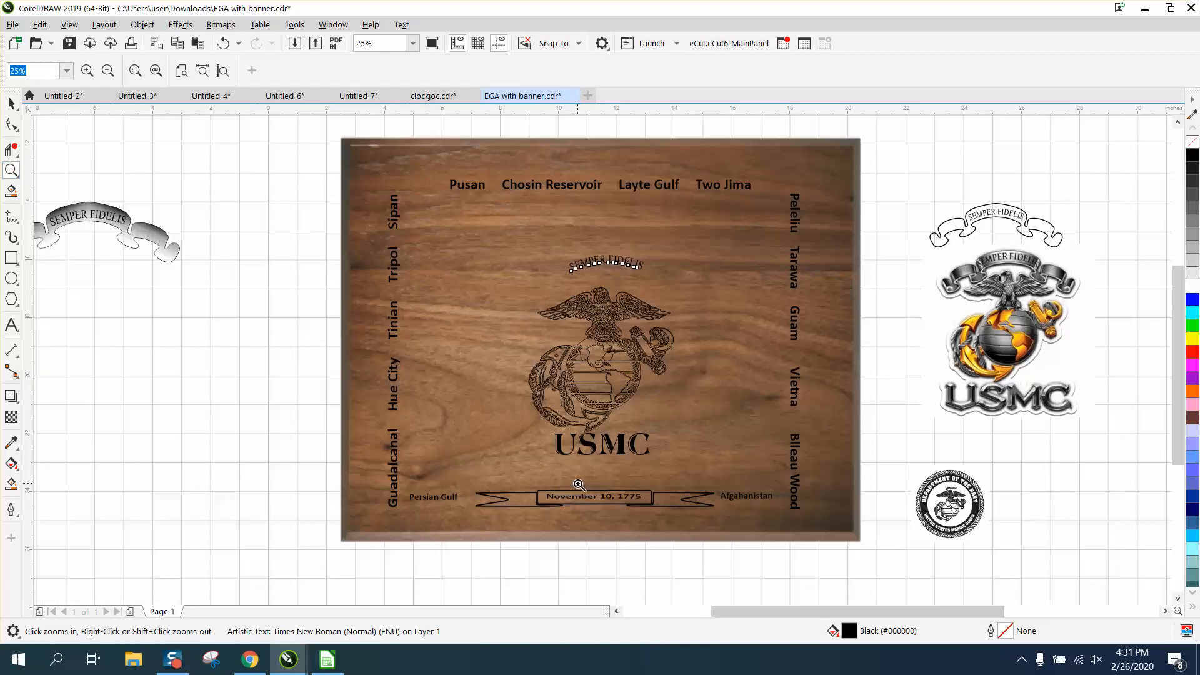
left_click(11, 103)
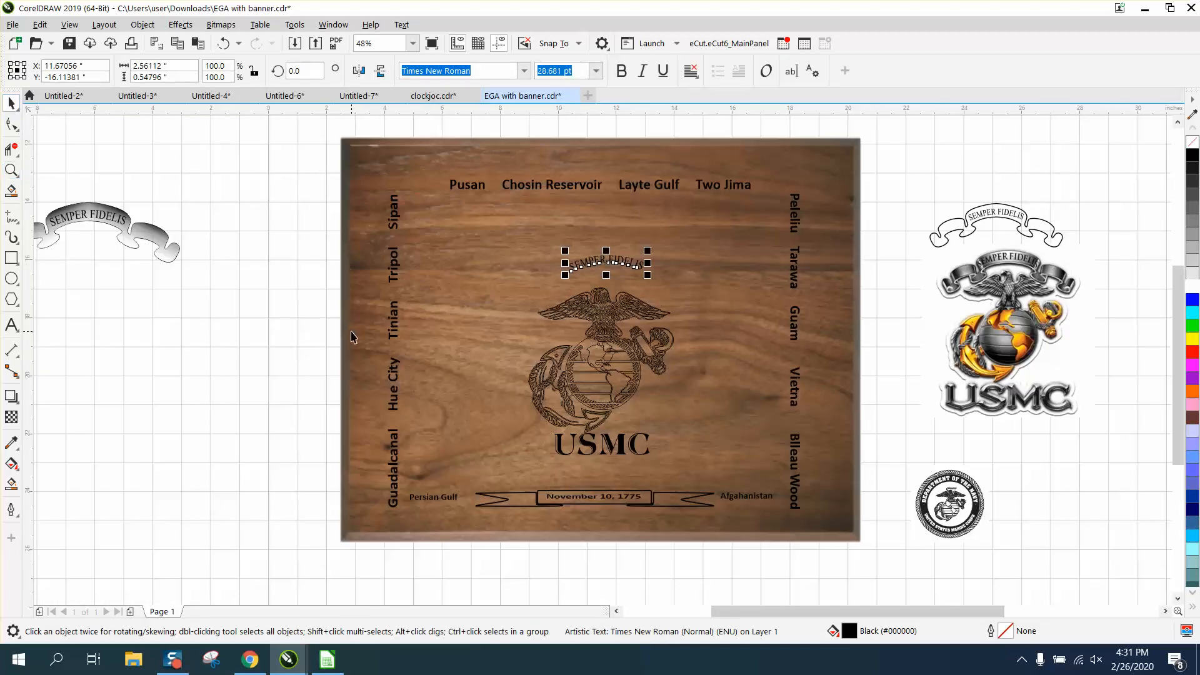
Delete the stray line segments crossing the globe's North American landmass and a short overlapping coastline segment with Virtual Segment Delete
left_click(10, 169)
left_click_drag(603, 318, 689, 393)
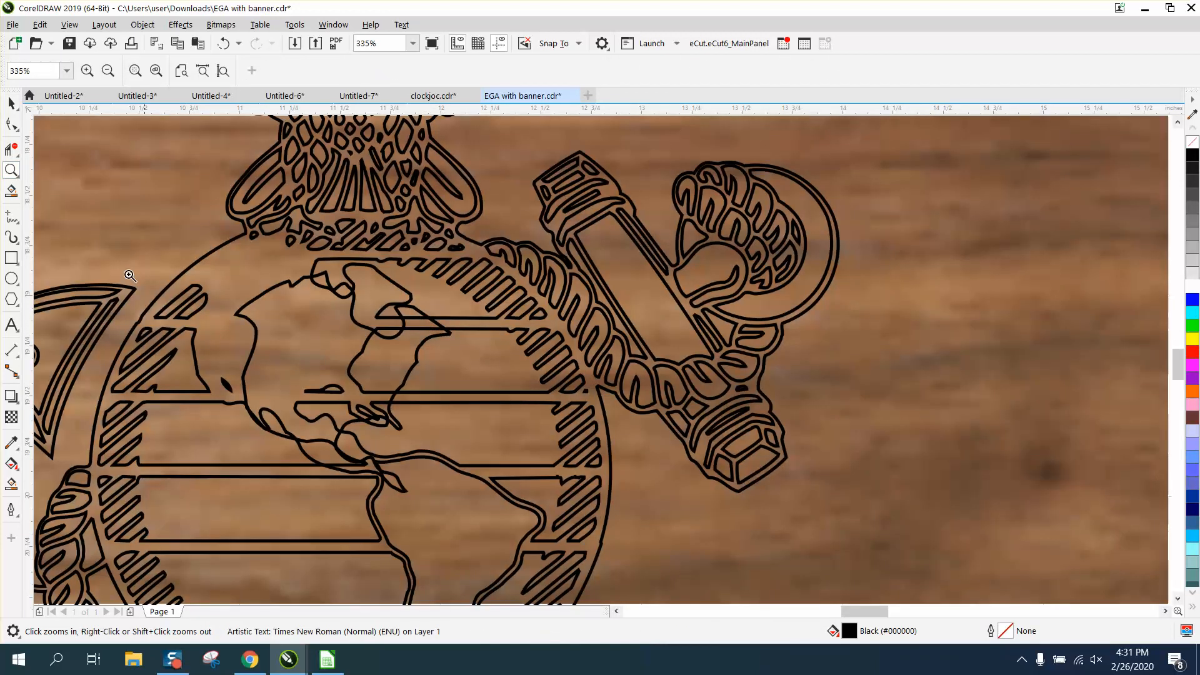
left_click(10, 149)
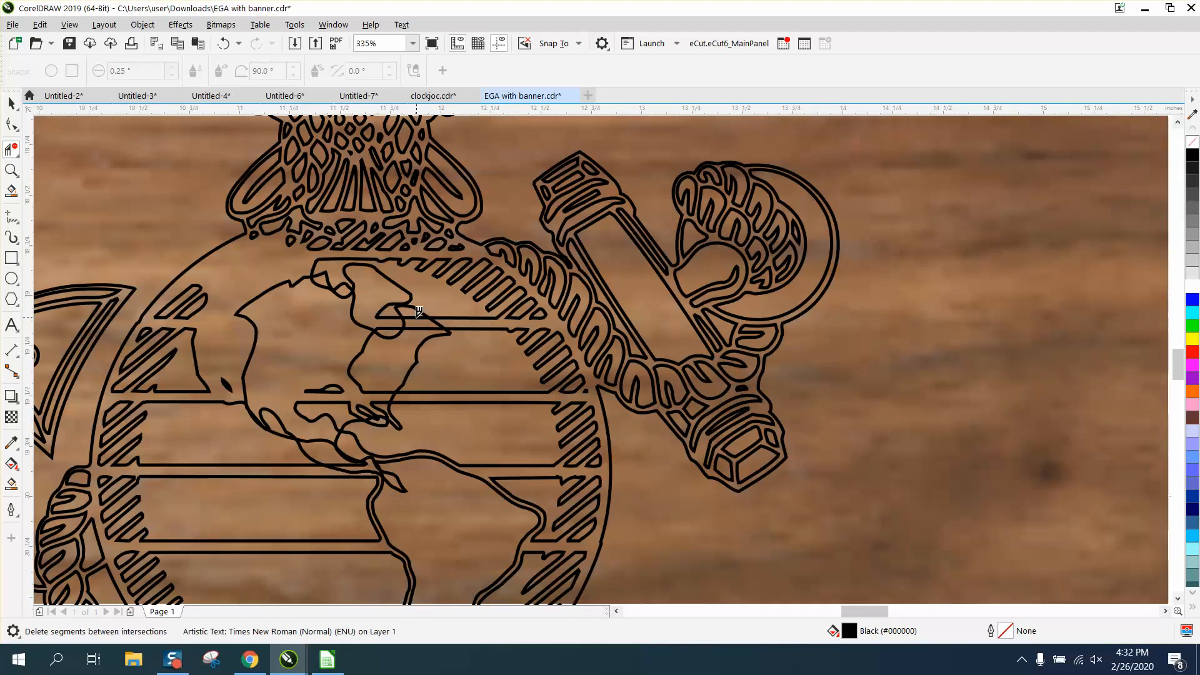
left_click(417, 316)
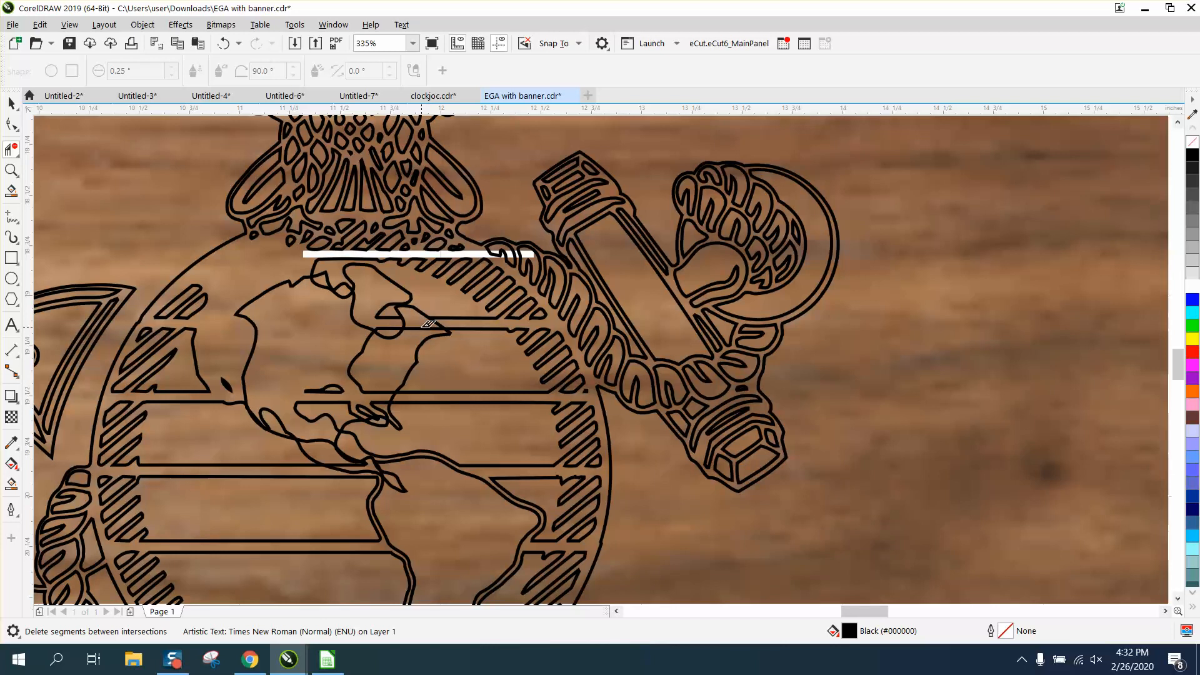
left_click(425, 323)
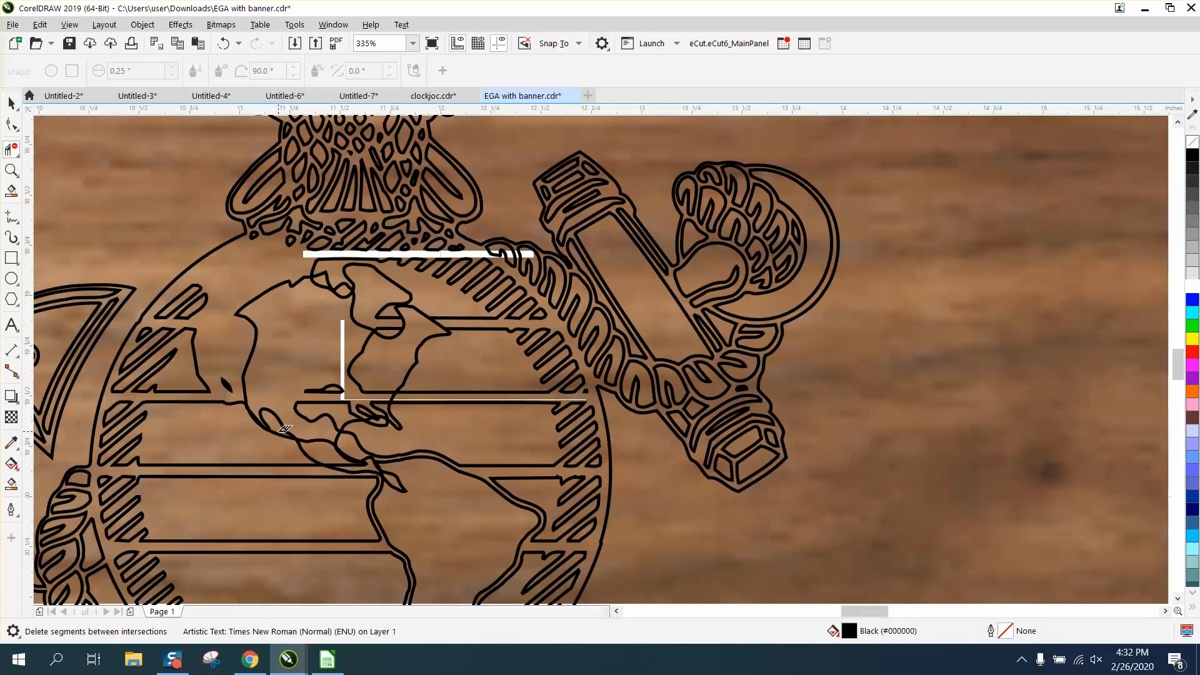
left_click(292, 436)
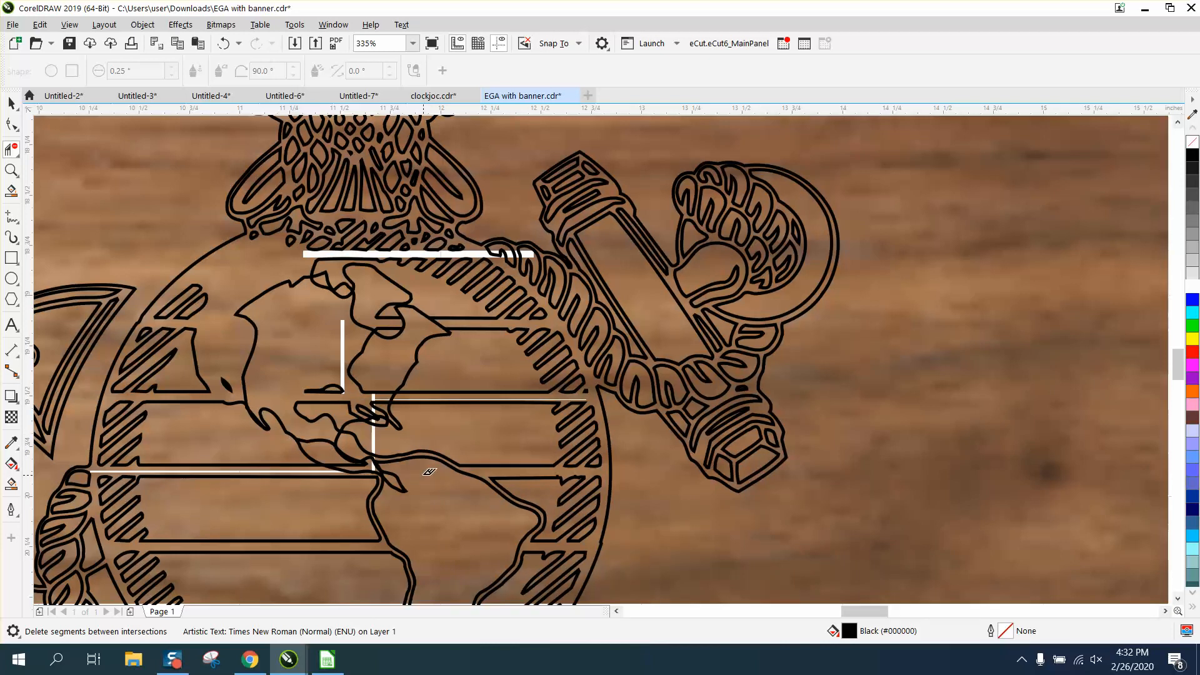
Examine the trimmed globe lines up close, then view the emblem on the whole plaque
scroll(364, 422, "down", 2)
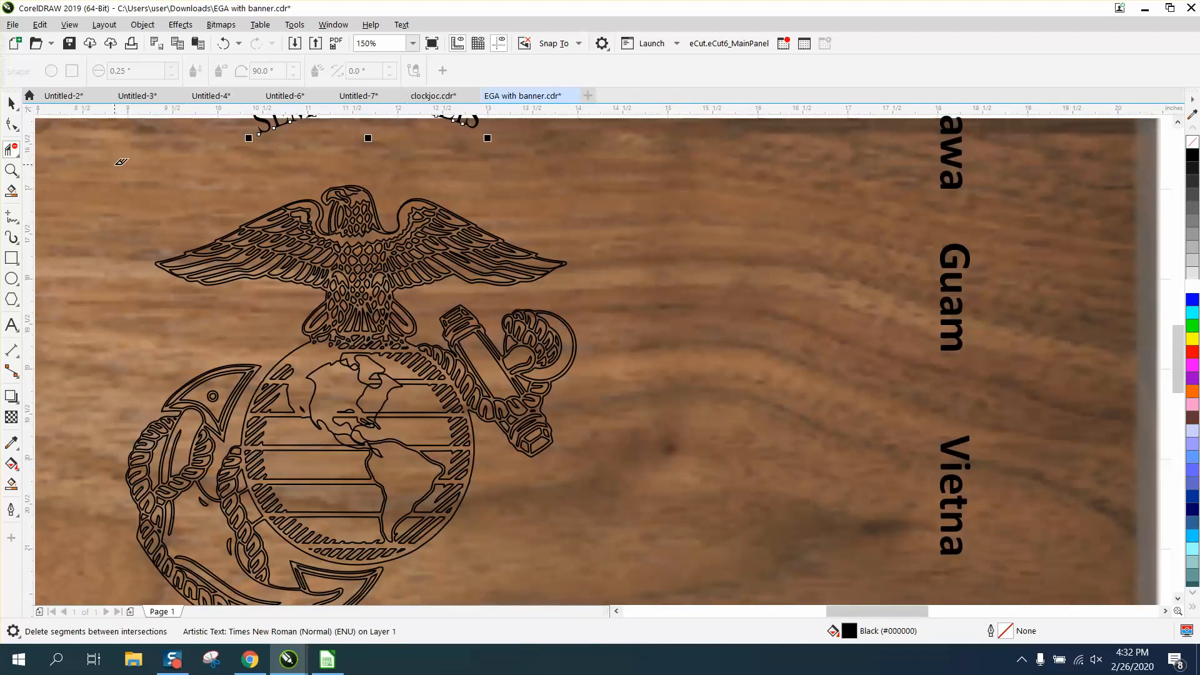
left_click(11, 104)
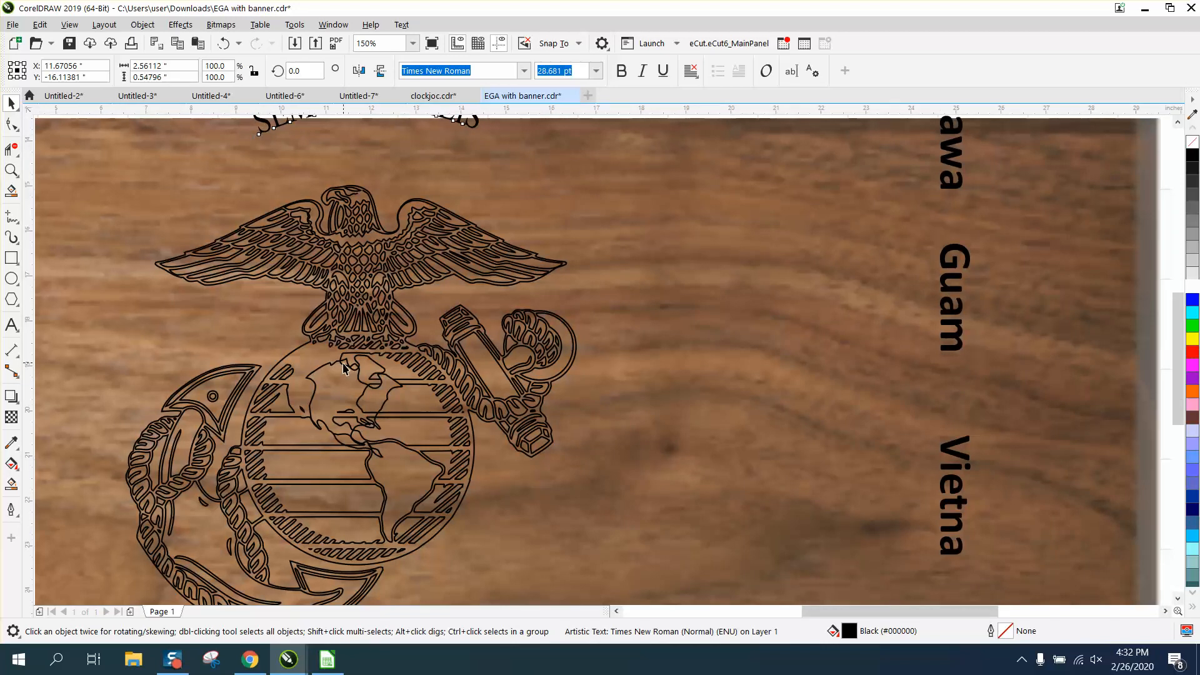
scroll(335, 357, "down", 2)
left_click_drag(307, 345, 461, 436)
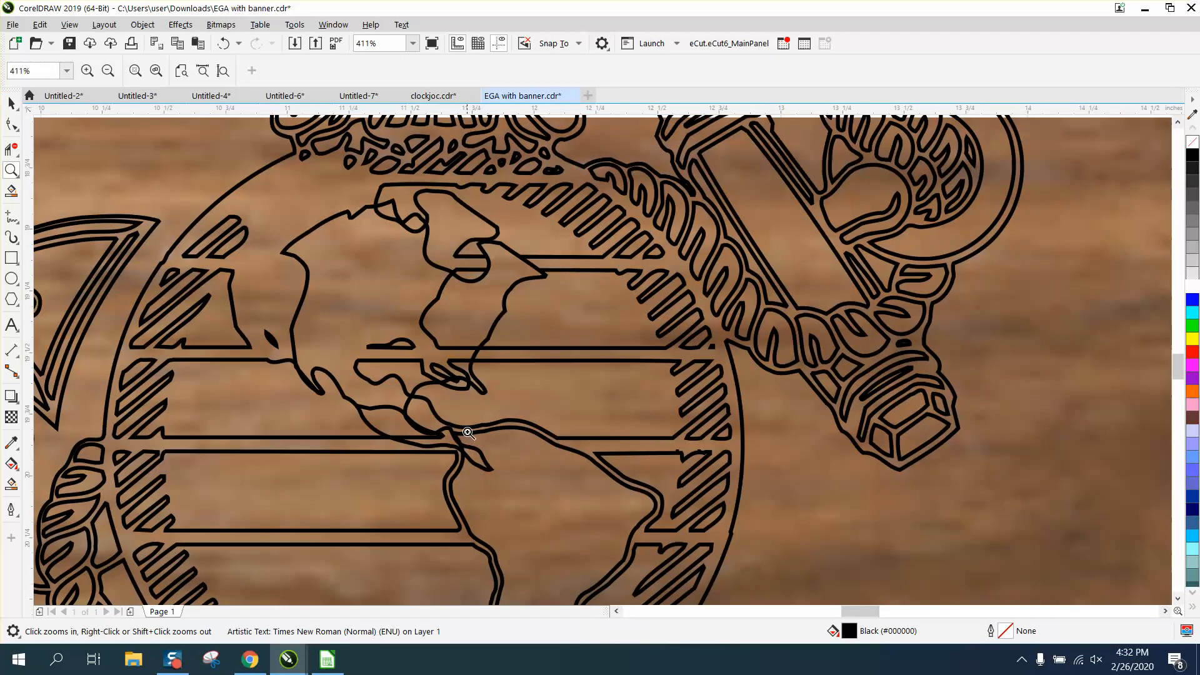
right_click(472, 355)
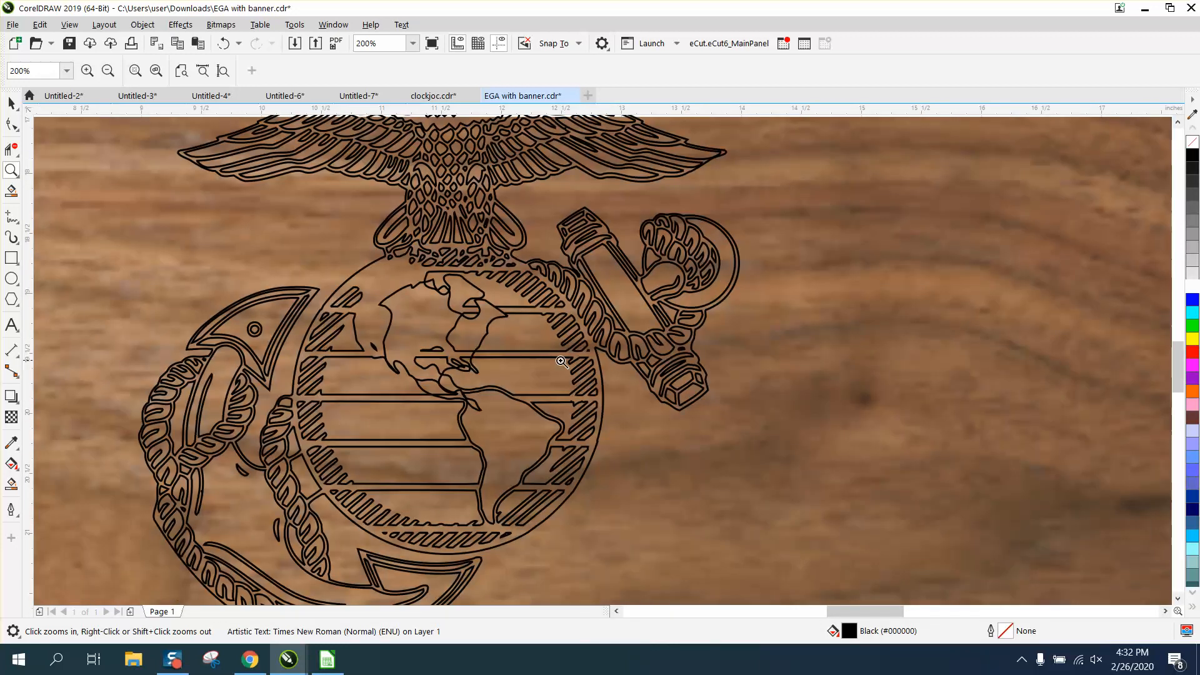
right_click(629, 363)
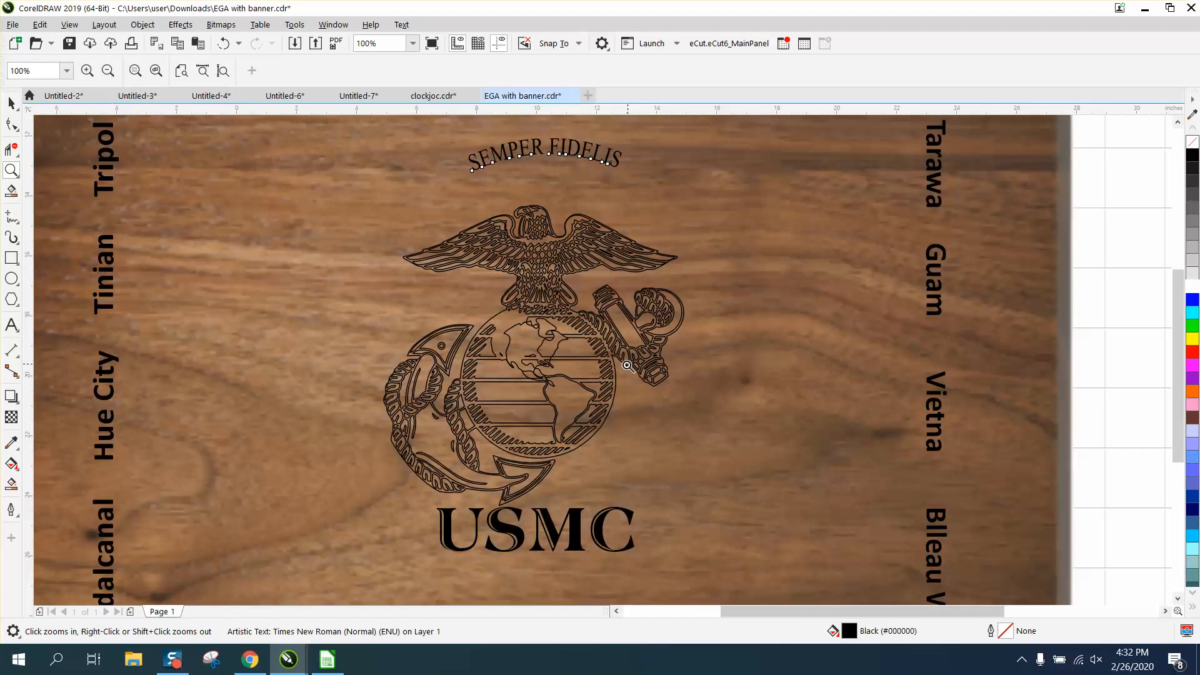
right_click(628, 363)
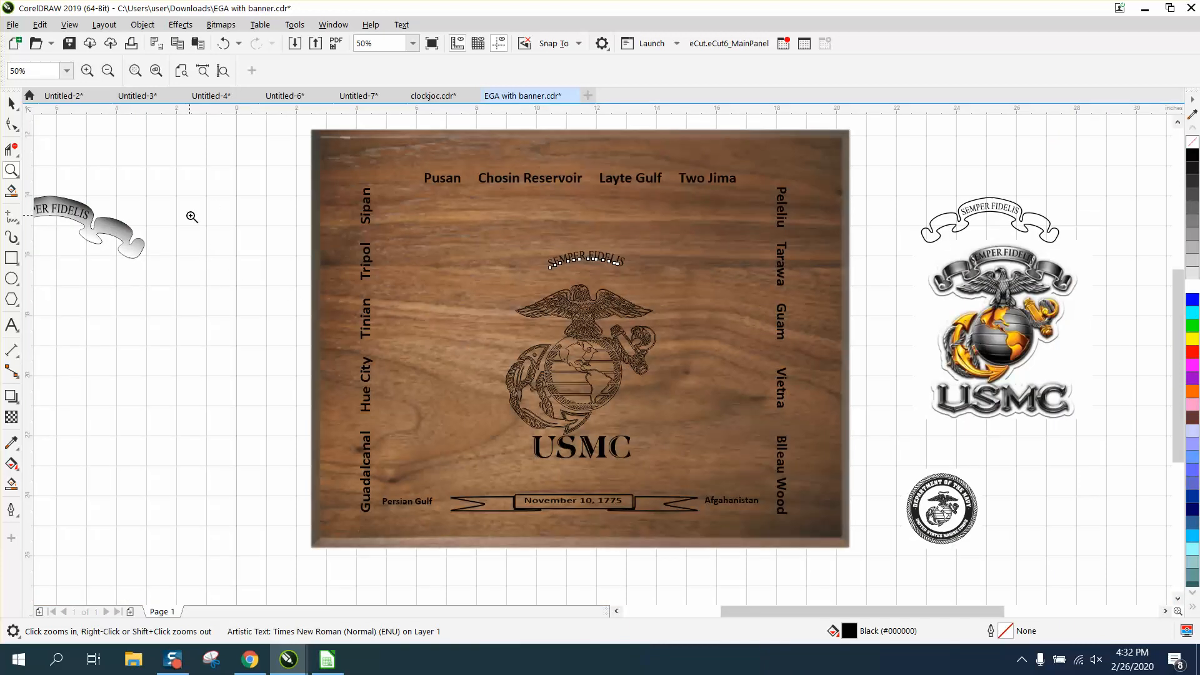